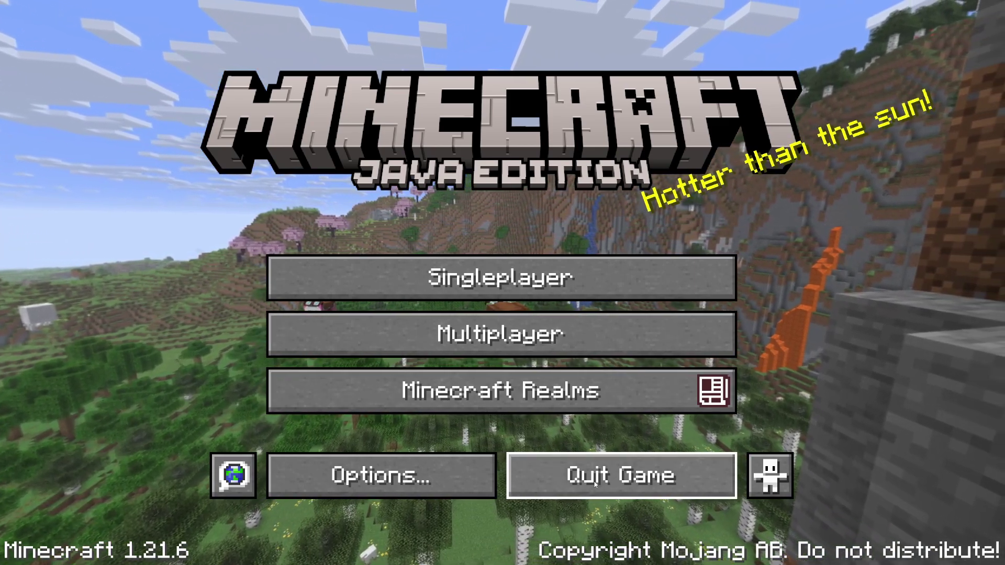
- Quit Minecraft, switch to Chrome and search Google for "curseforge"
left_click(569, 476)
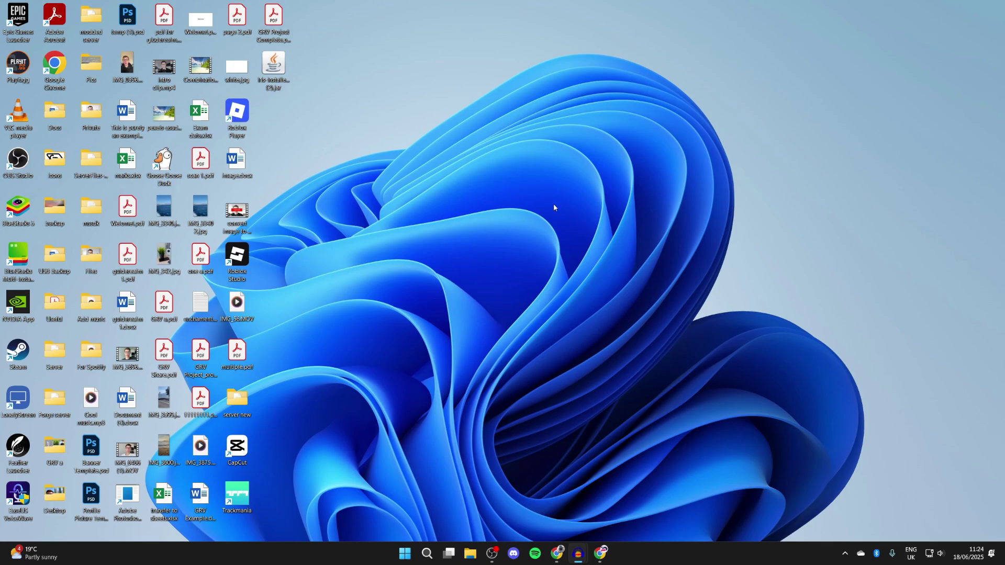
left_click(601, 557)
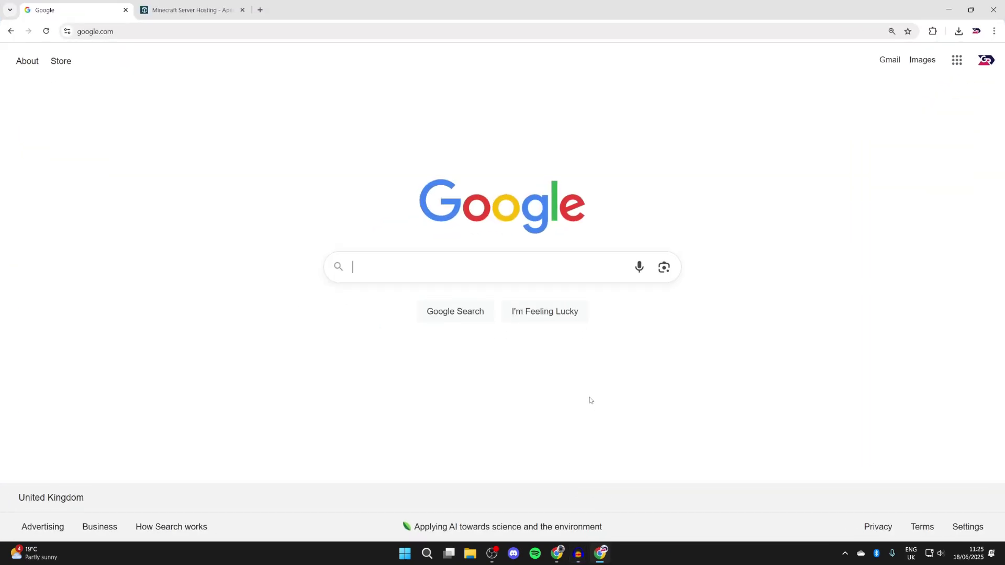
type("curseforge")
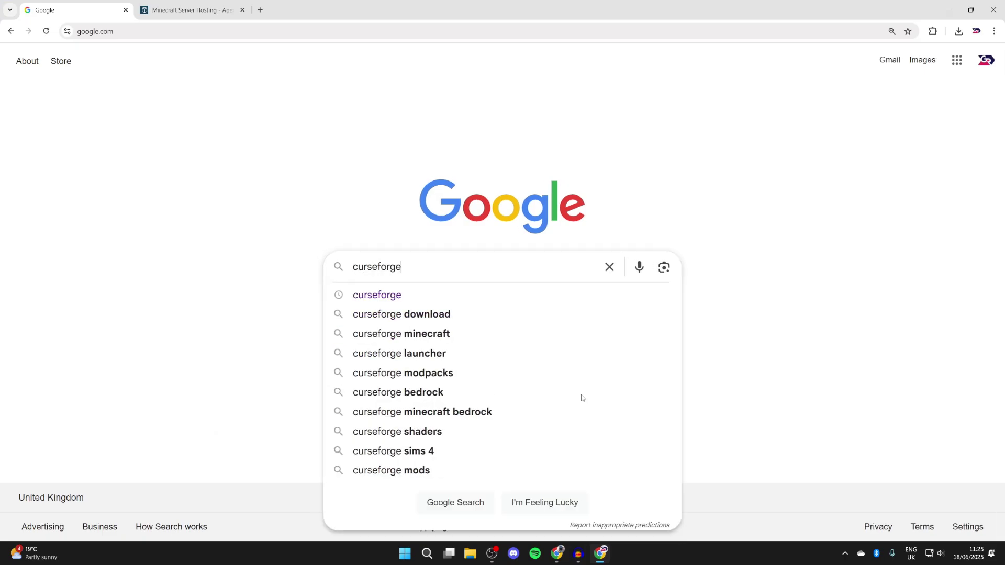
key("Return")
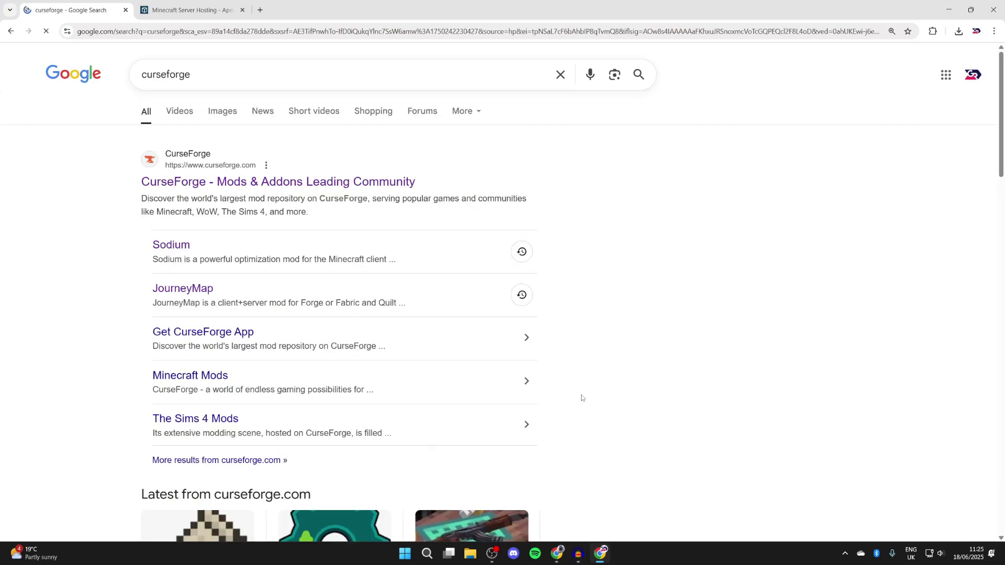
- Open the CurseForge website and download the standalone CurseForge app installer for Windows
left_click(409, 188)
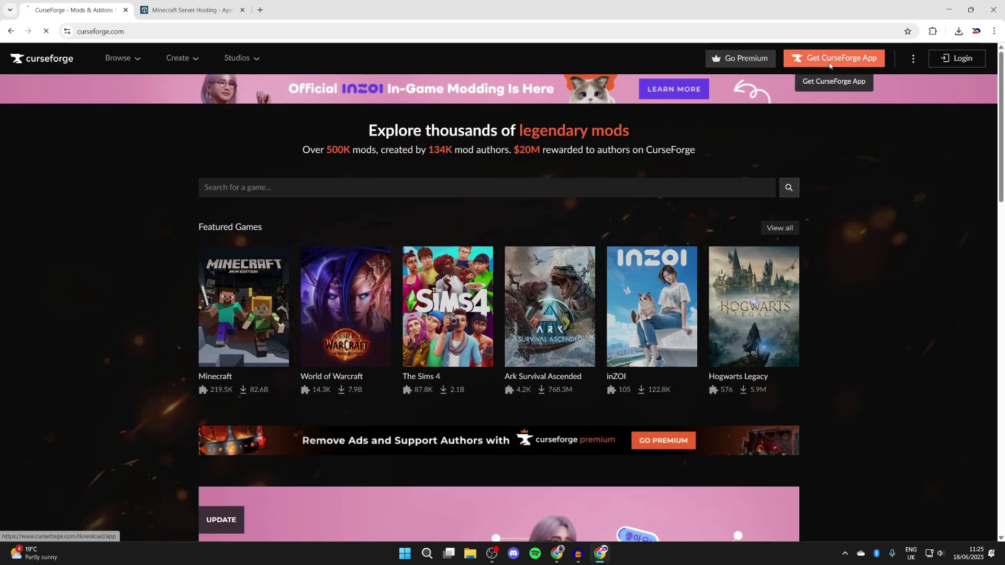
left_click(829, 64)
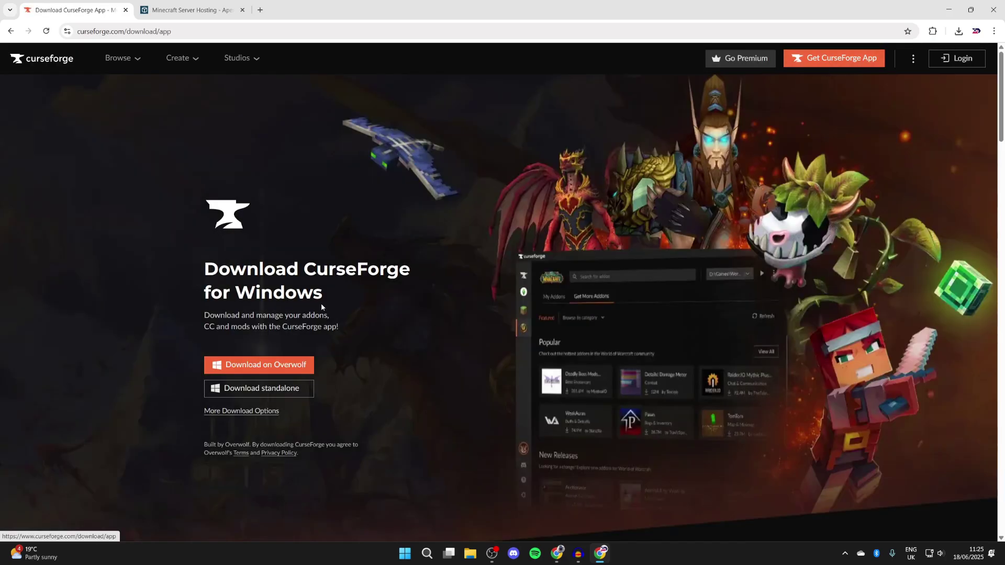
left_click(265, 390)
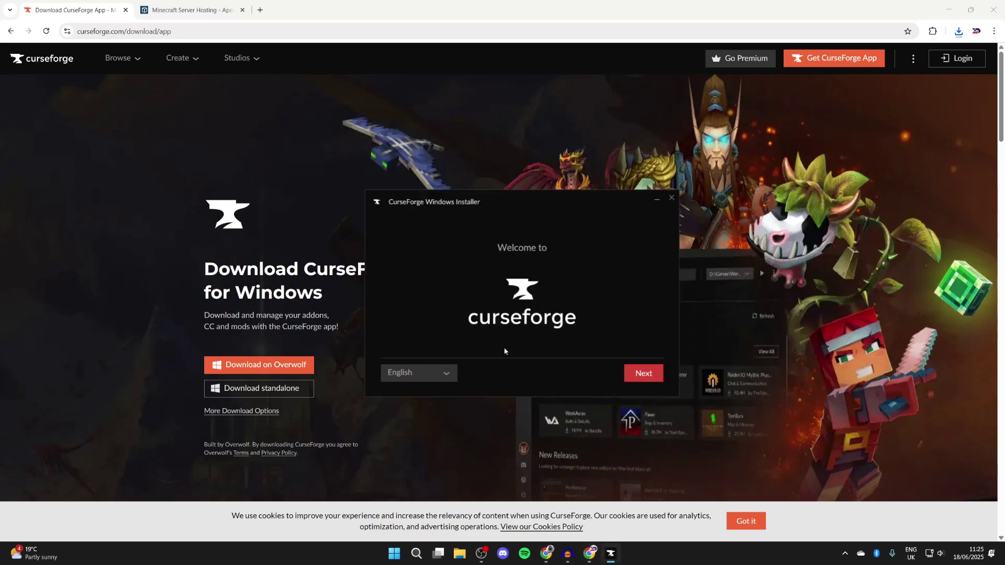
- Cancel the installation in the CurseForge Windows Installer, exit it and close the browser window
left_click(672, 198)
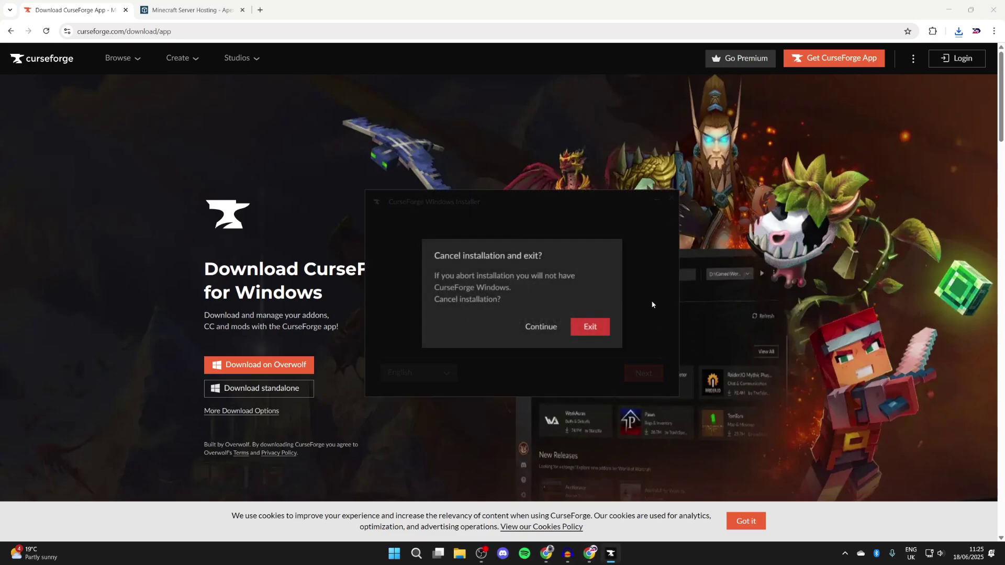
left_click(597, 328)
left_click(993, 9)
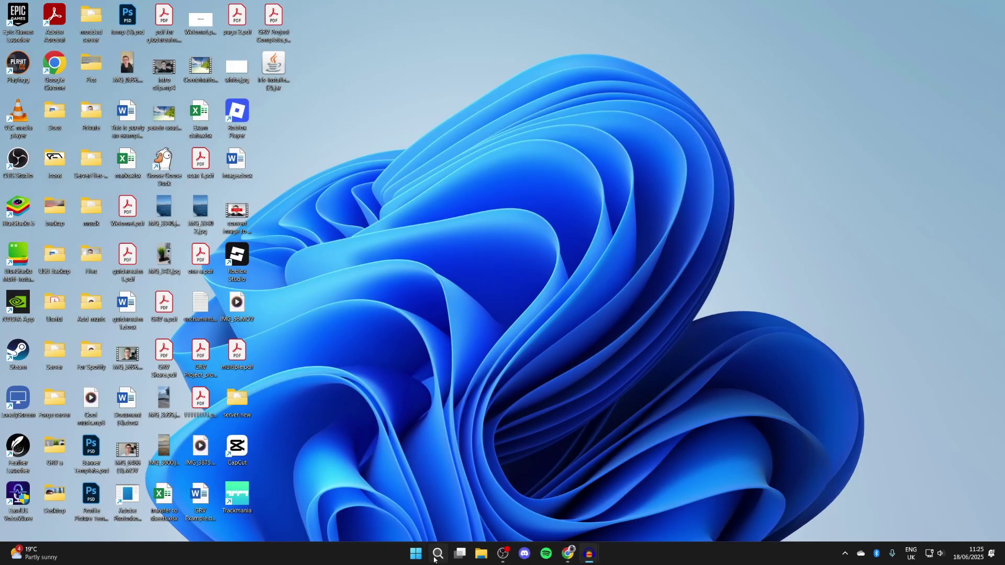
- Search Windows for "curse" and launch the installed CurseForge app
left_click(434, 559)
type("curse")
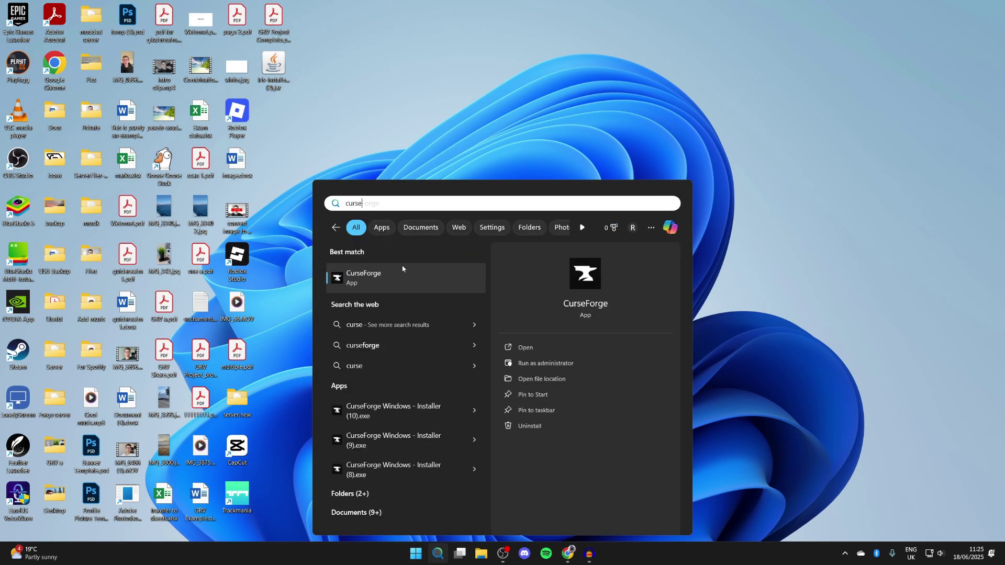
left_click(402, 275)
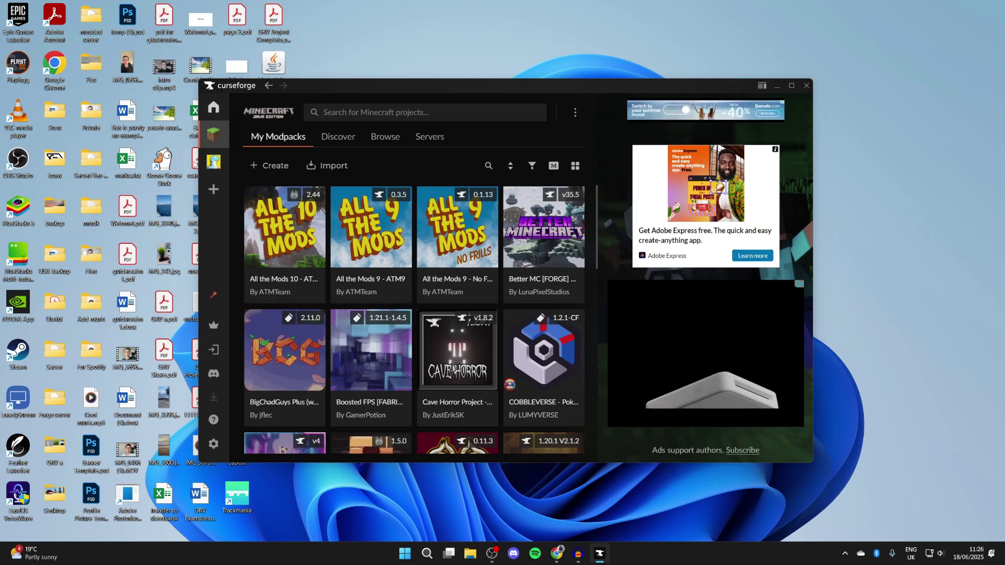
left_click(215, 190)
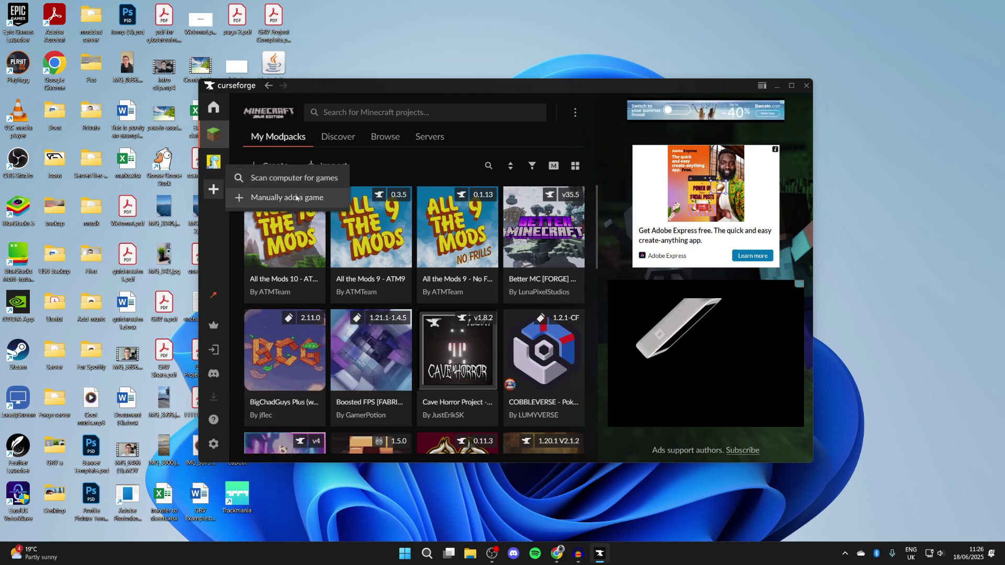
left_click(222, 142)
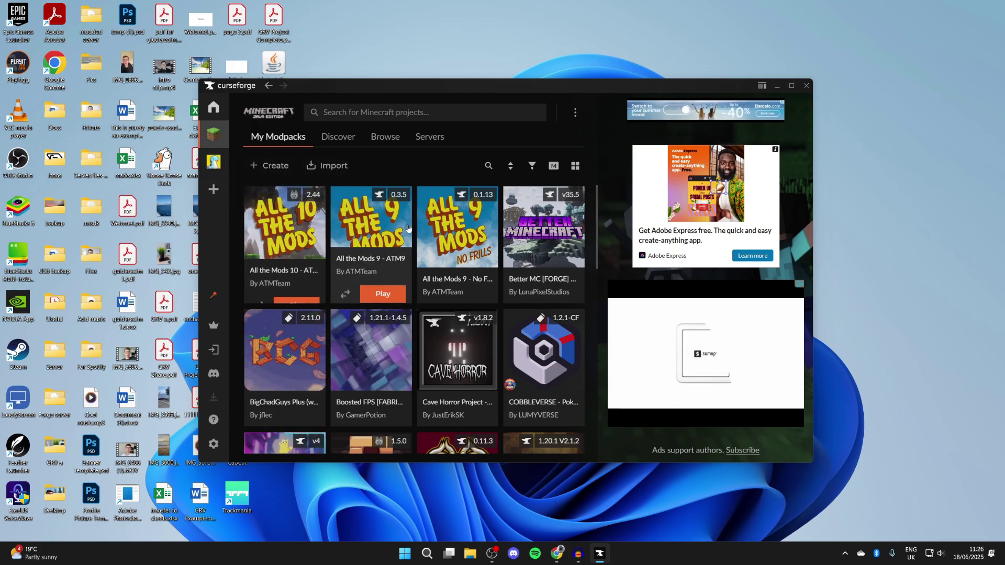
scroll(411, 228, "down", 1)
scroll(411, 229, "down", 5)
scroll(411, 229, "up", 7)
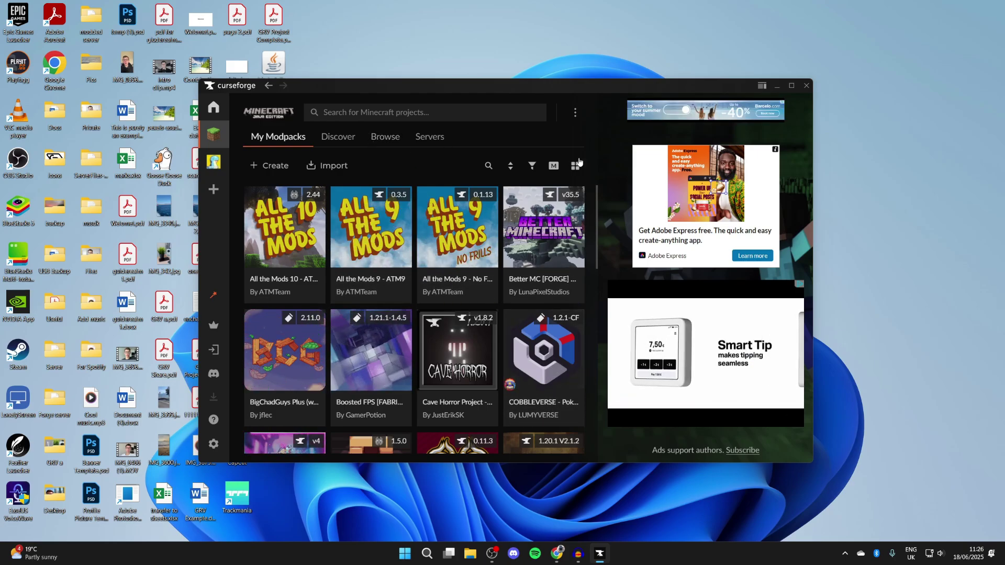
- Search the Minecraft projects for "all the mods 10" and open the All the Mods 10 - ATM10 modpack page
left_click(378, 112)
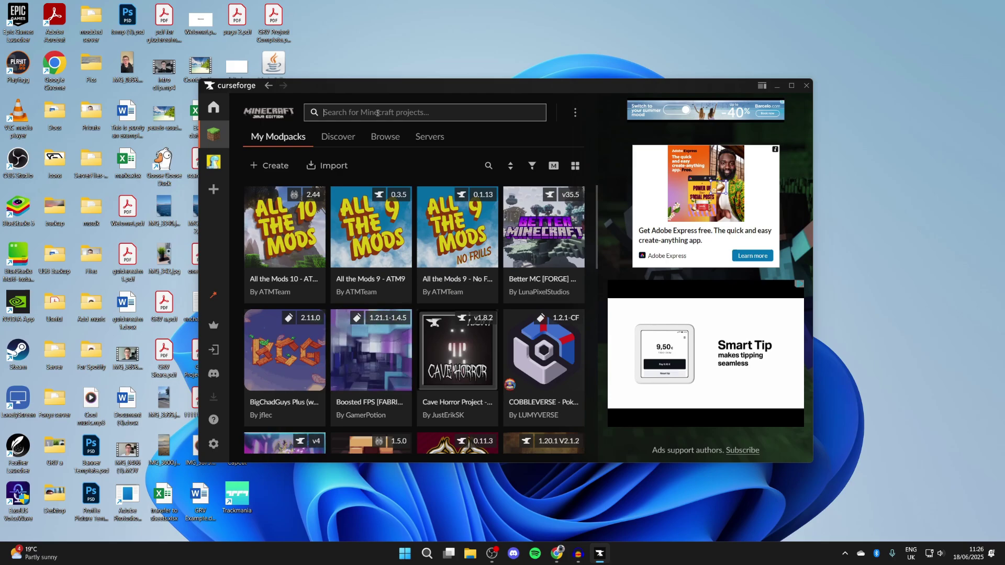
type("al")
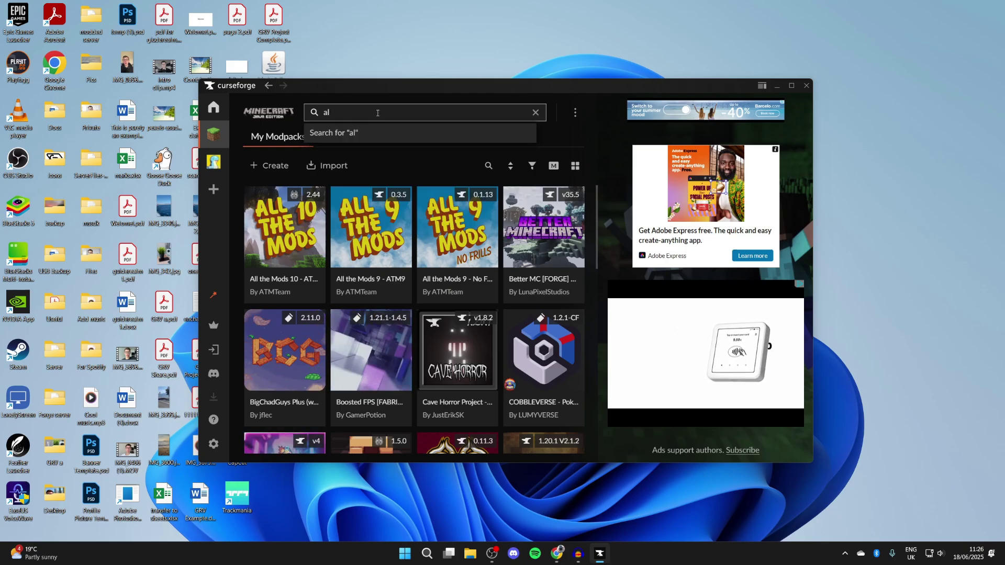
type("l the mods 10")
key("Return")
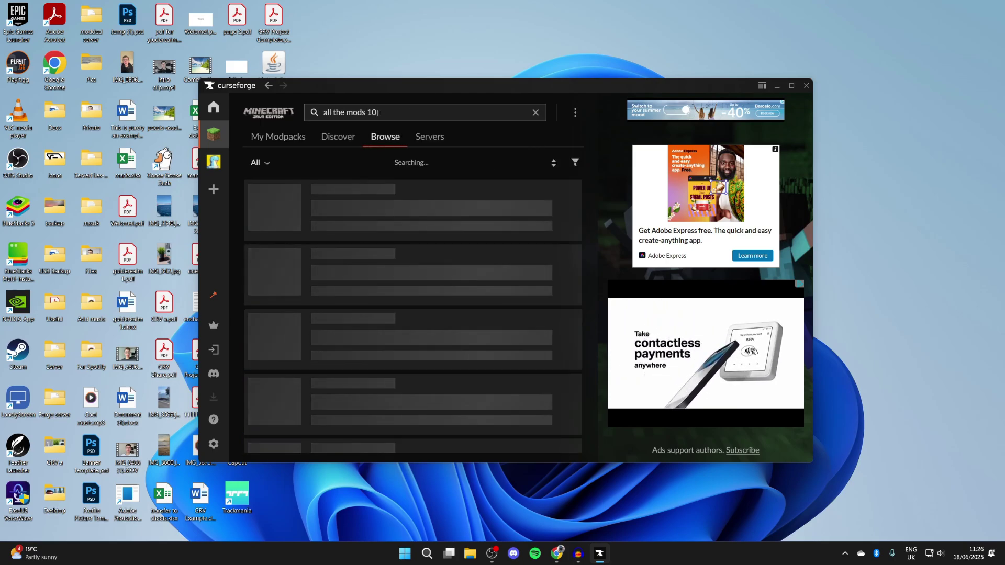
scroll(402, 202, "down", 1)
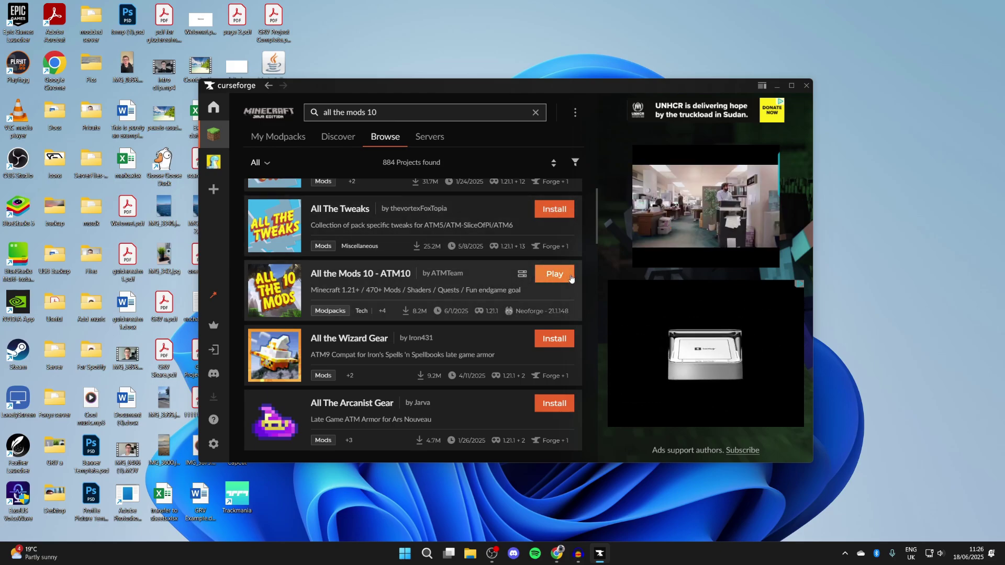
left_click(368, 270)
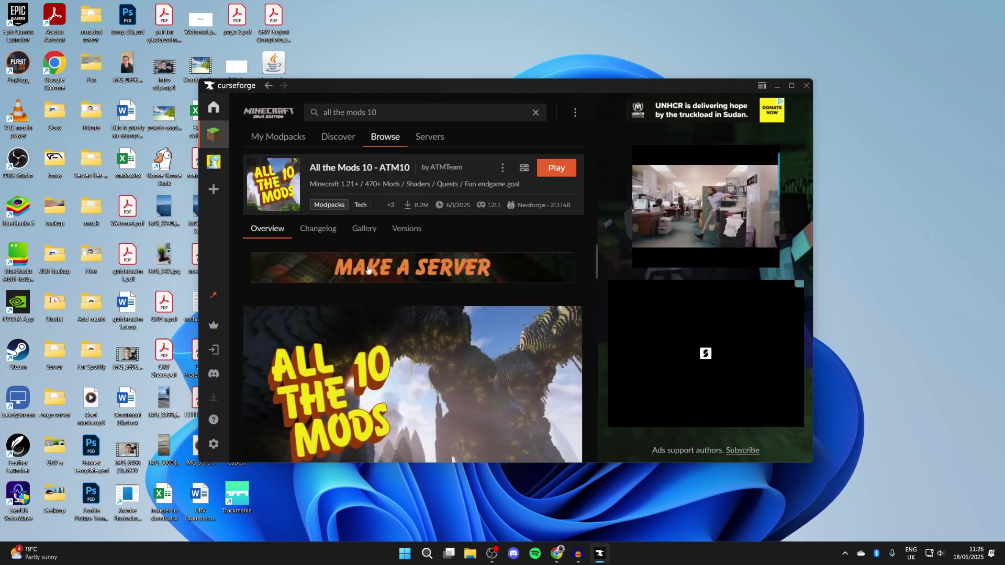
- View the installed modpacks, and return to the All the Mods 10 - ATM10 page by repeating the search
left_click(291, 143)
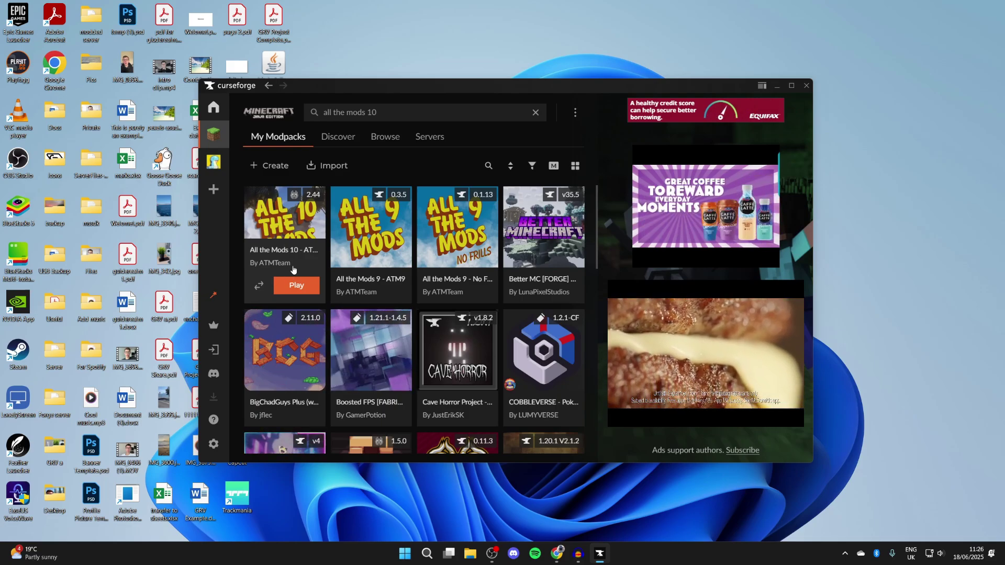
left_click(398, 113)
key("Return")
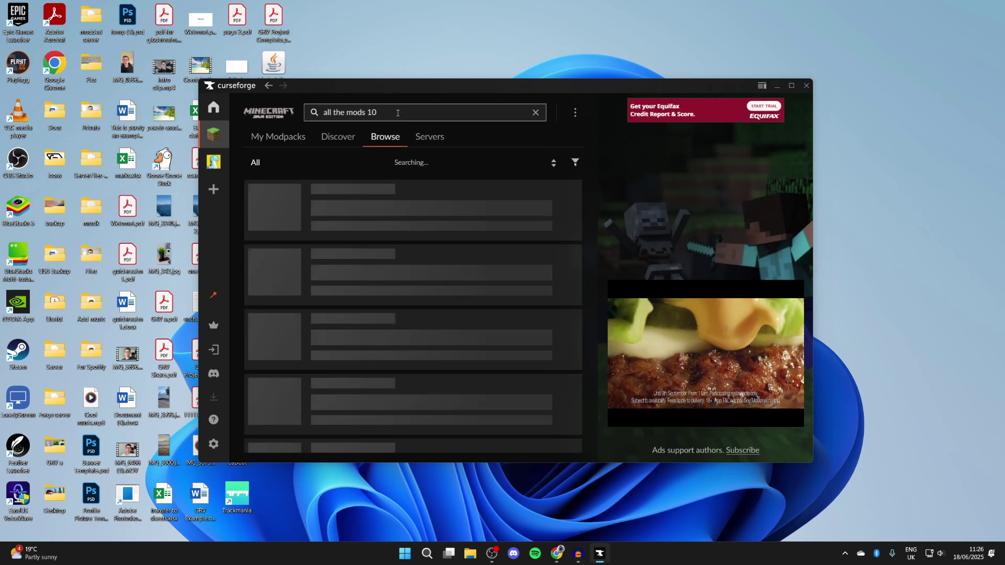
scroll(391, 258, "down", 2)
left_click(378, 277)
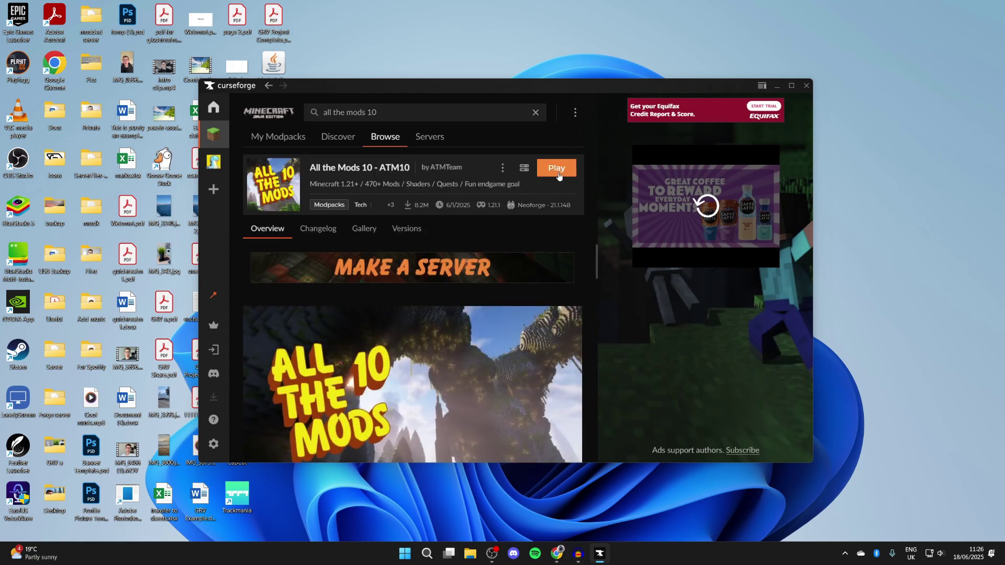
- Download the modpack's server pack ServerFiles-2.44.zip, check its download progress and minimize the browser window
left_click(526, 171)
left_click_drag(441, 269, 585, 103)
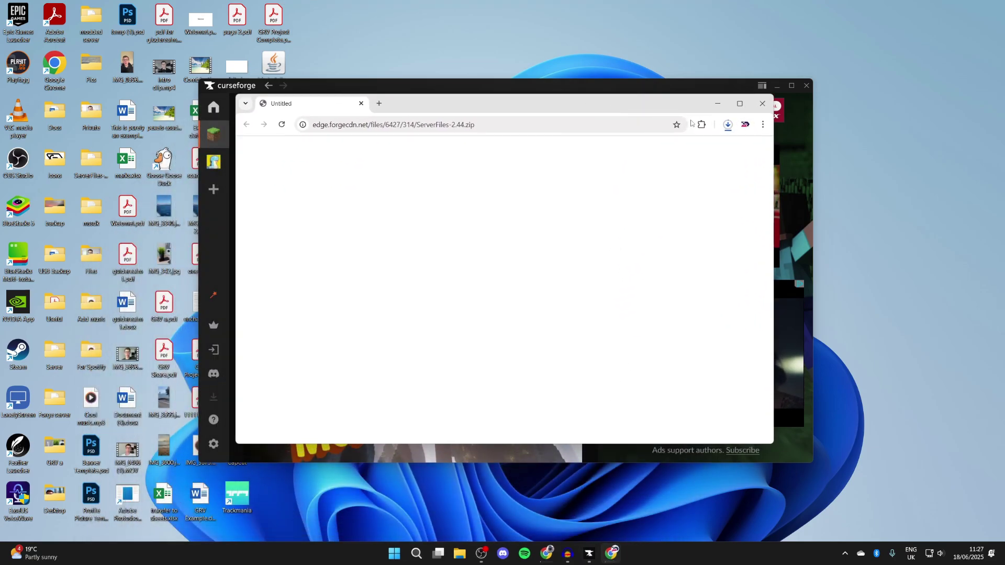
left_click(728, 125)
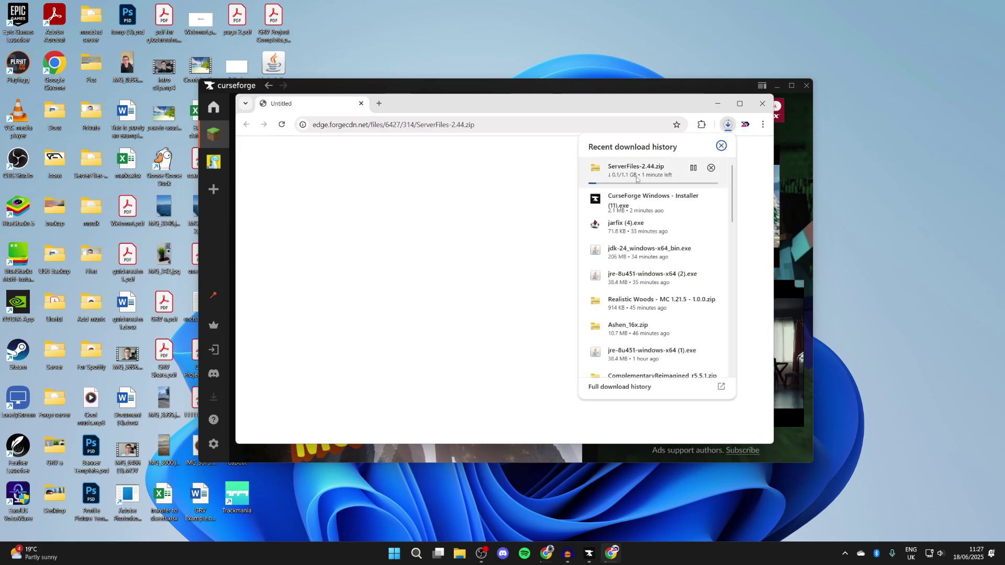
left_click(649, 115)
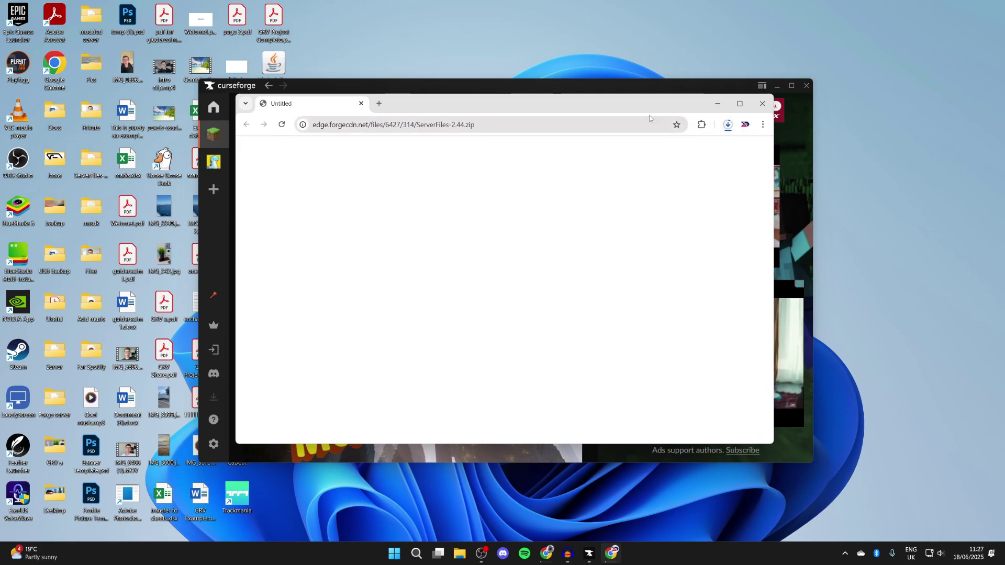
left_click(715, 102)
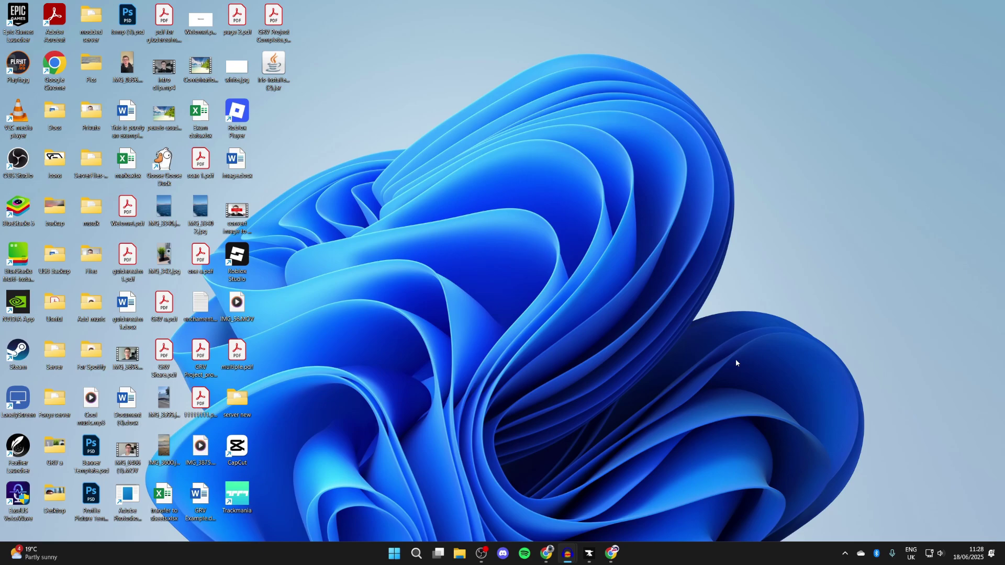
- Switch to the Apex Hosting site in Chrome, review its Minecraft server hosting features and open the pricing page
left_click(611, 553)
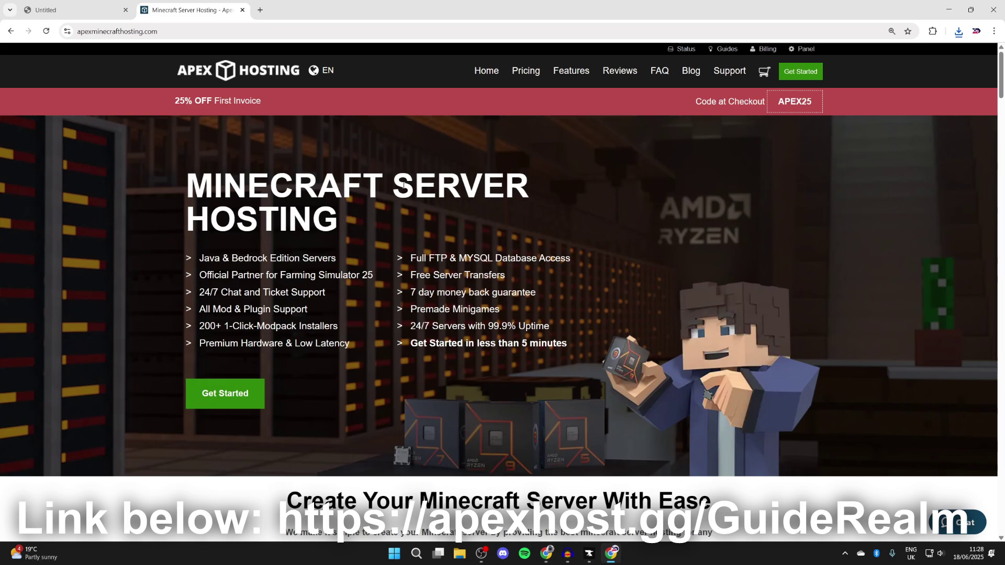
scroll(403, 185, "down", 5)
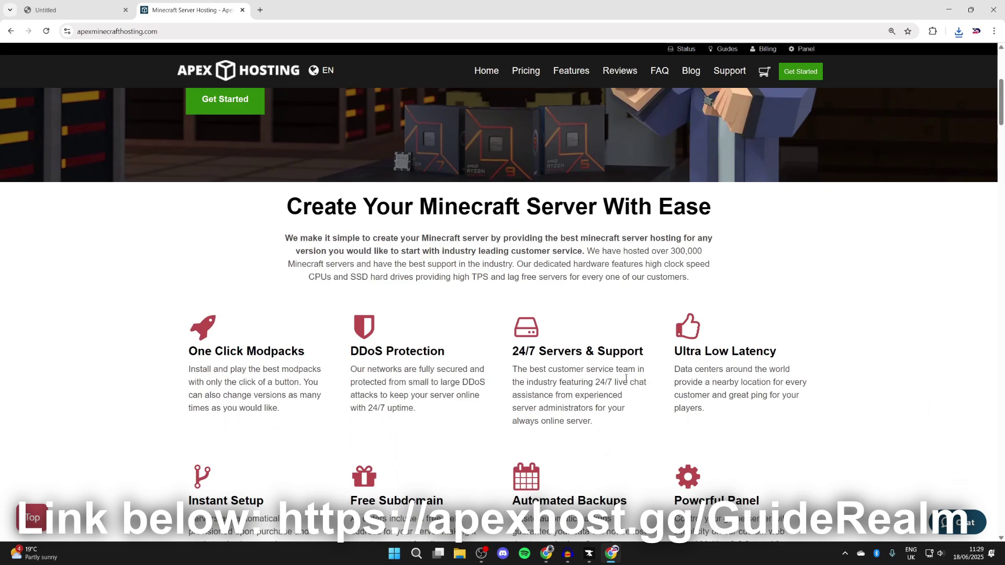
scroll(627, 378, "down", 2)
scroll(667, 366, "up", 7)
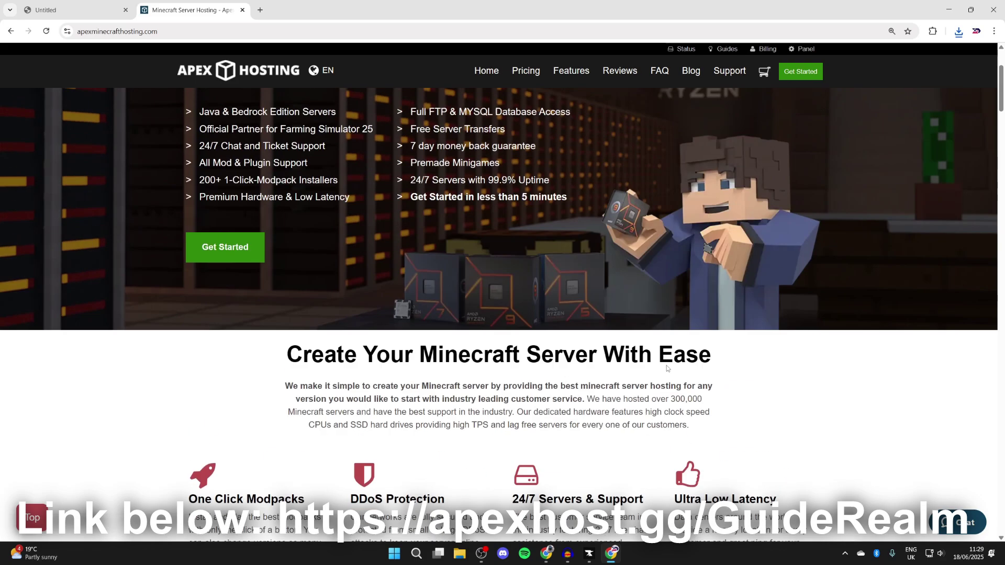
left_click(238, 390)
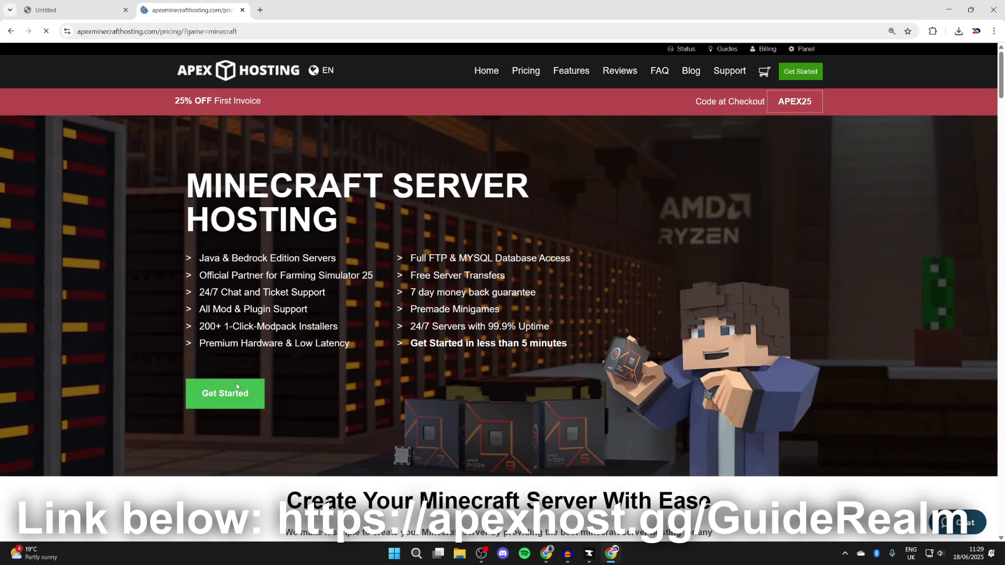
- Order the 8 GB RAM plan, billed monthly, for Minecraft: Java Edition
scroll(277, 308, "down", 1)
scroll(324, 221, "down", 1)
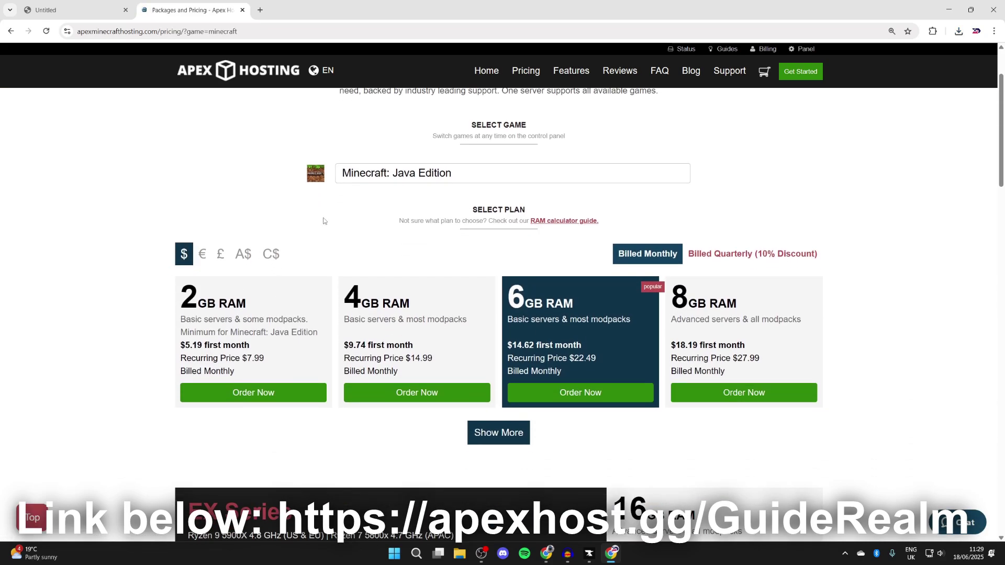
scroll(430, 174, "down", 2)
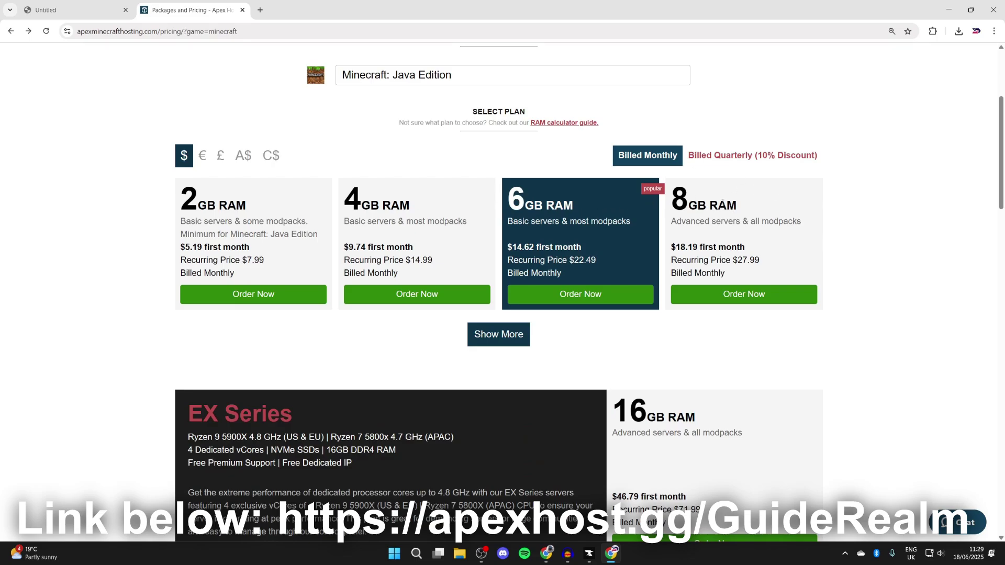
left_click(751, 293)
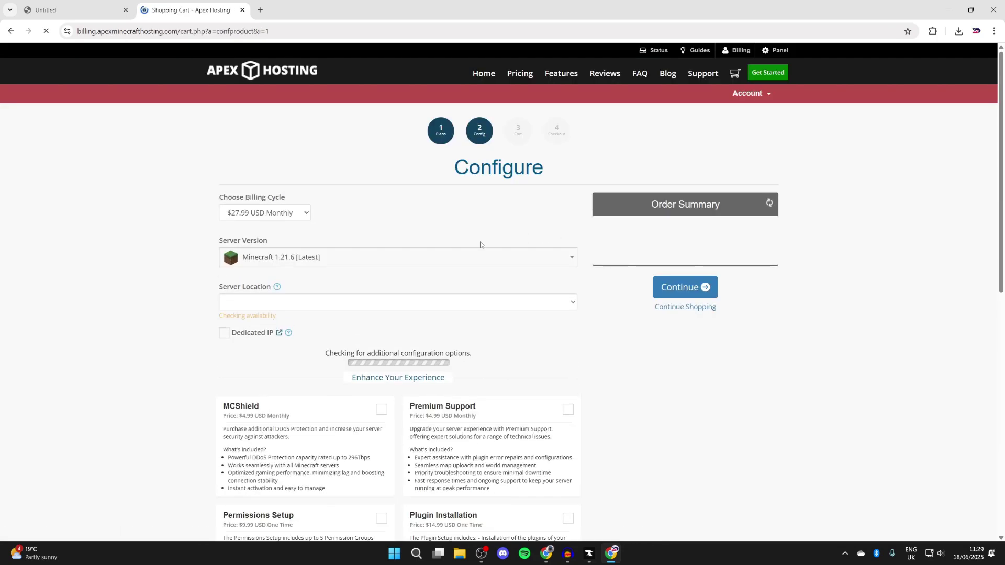
- Set the order's server version to All The Mods 10 (ATM10)
left_click(273, 259)
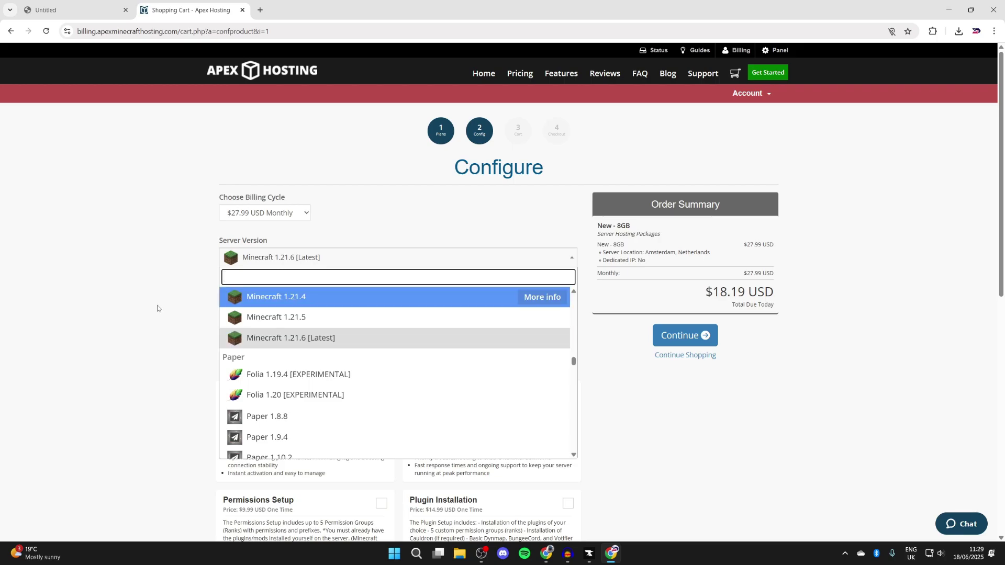
type("all the mods 10")
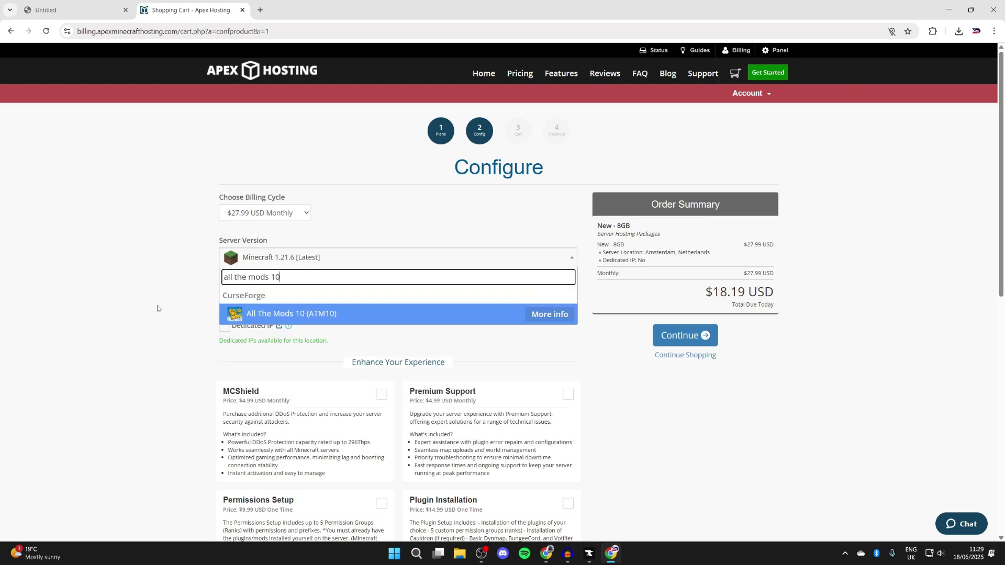
left_click(262, 312)
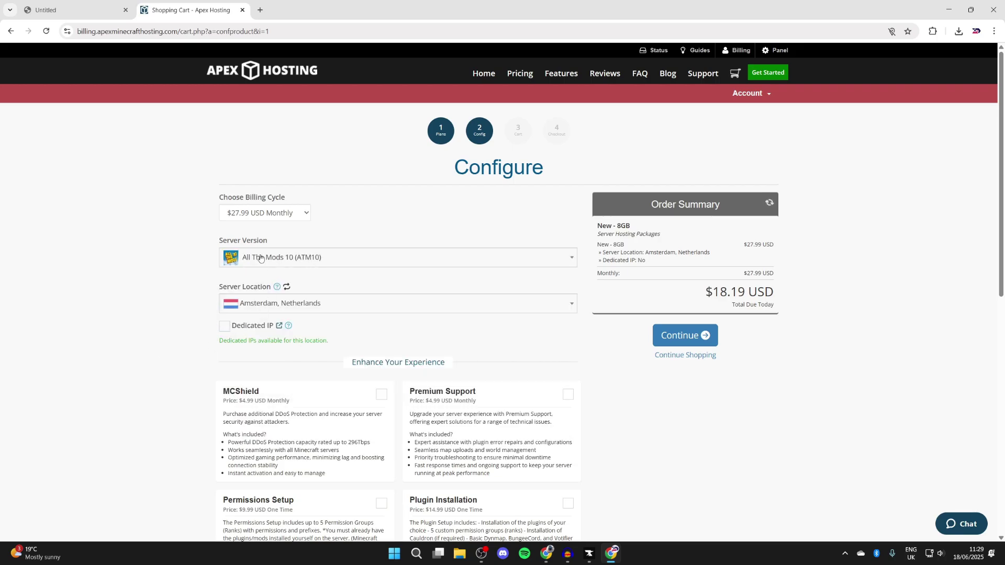
- Minimize the browser and move ServerFiles-2.44.zip from the Downloads folder onto the desktop
left_click(948, 8)
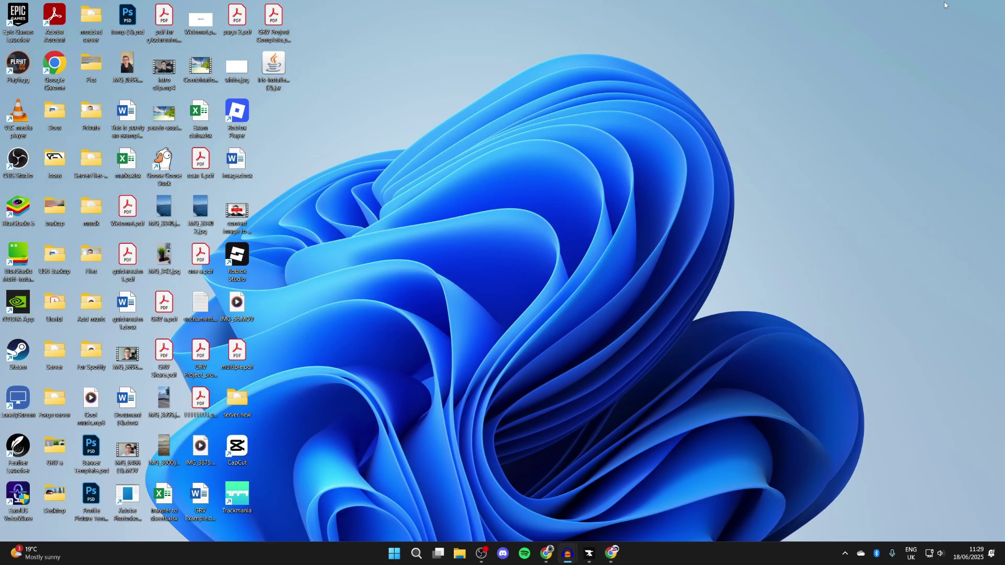
right_click(455, 554)
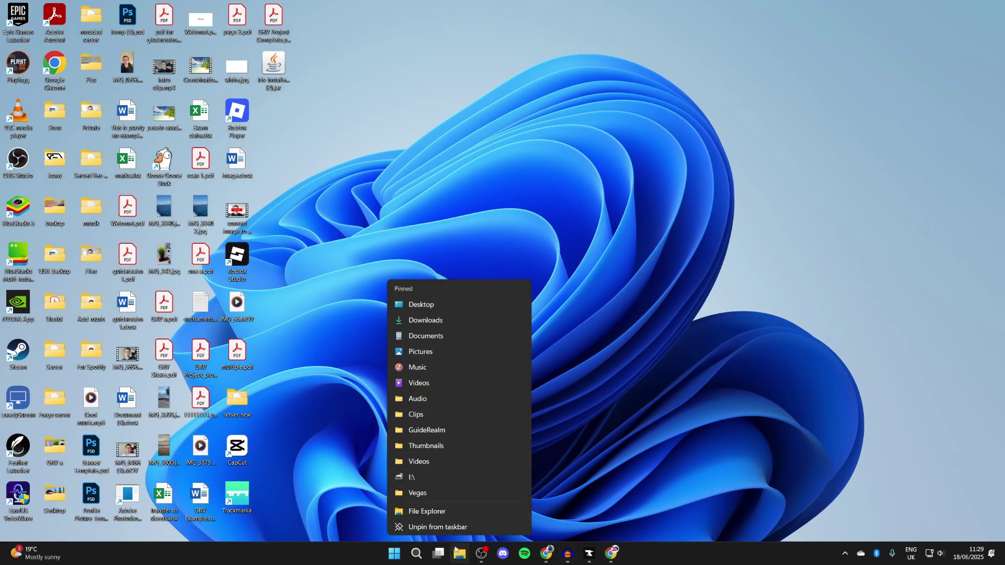
left_click(460, 316)
left_click_drag(460, 265, 493, 255)
key("super+d")
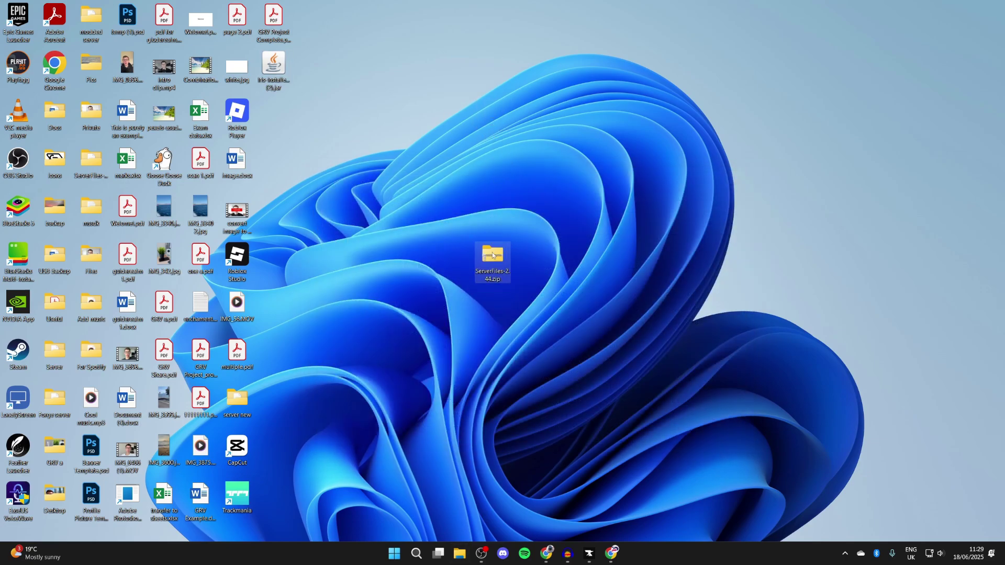
- Extract ServerFiles-2.44.zip on the desktop and open the extracted ServerFiles-2.44 folder
right_click(494, 255)
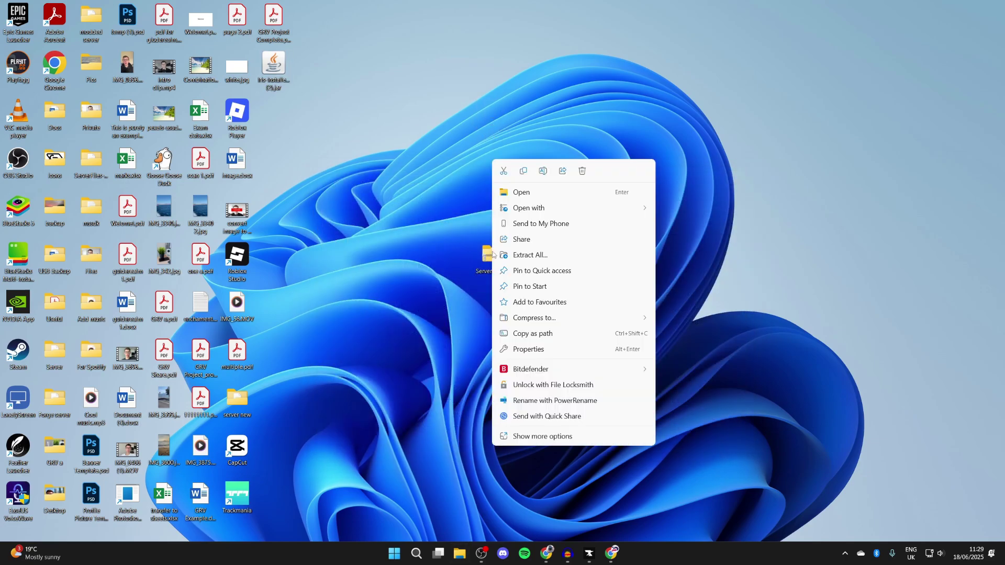
left_click(528, 255)
left_click(575, 375)
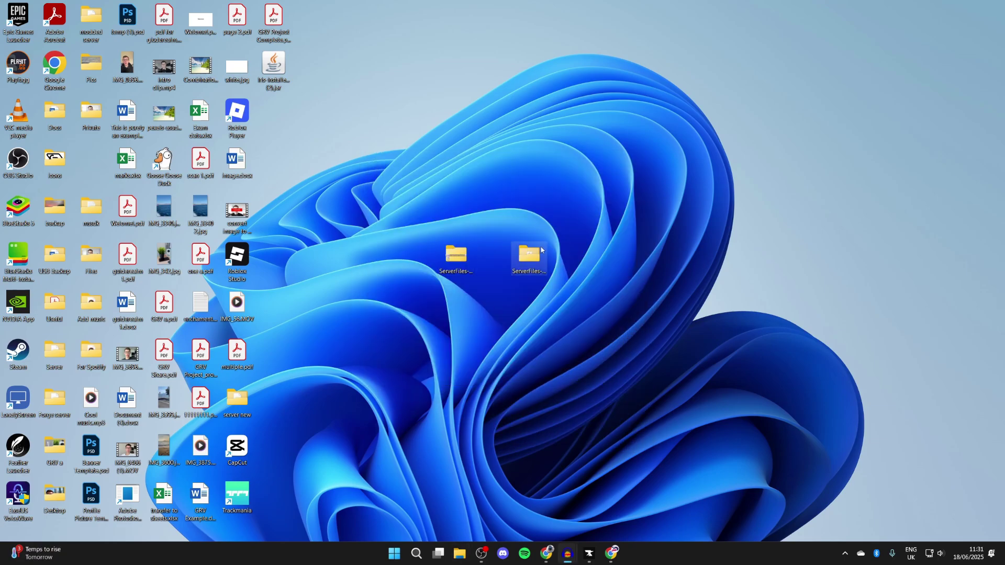
left_click(529, 255)
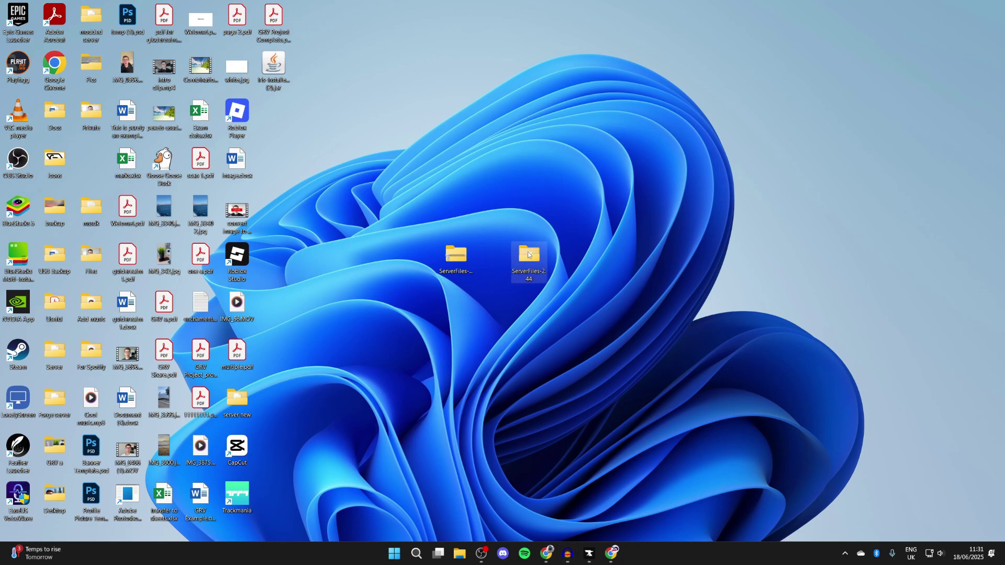
double_click(529, 255)
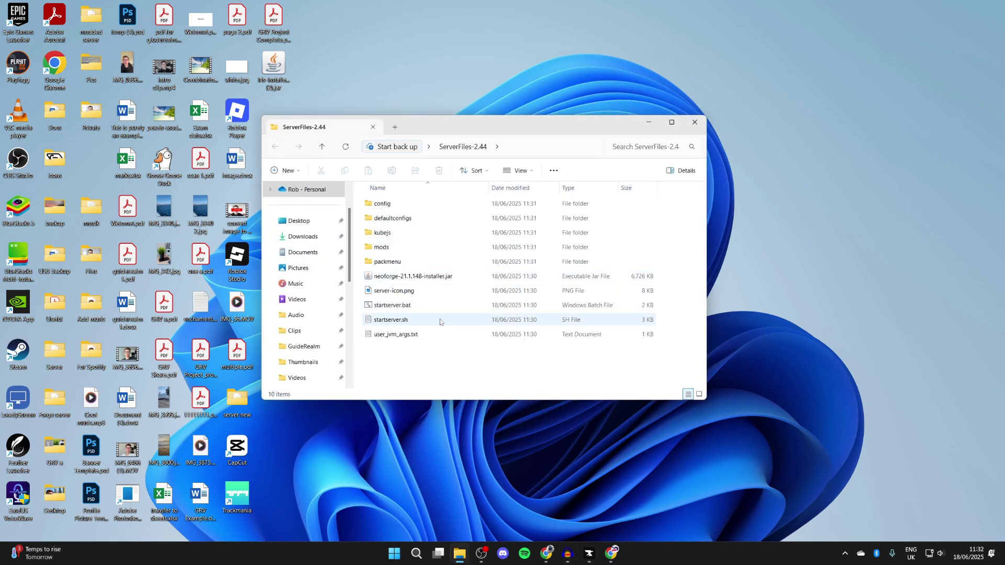
- Run startserver.bat, allowing it past the SmartScreen protection, and reposition its console window
left_click(392, 307)
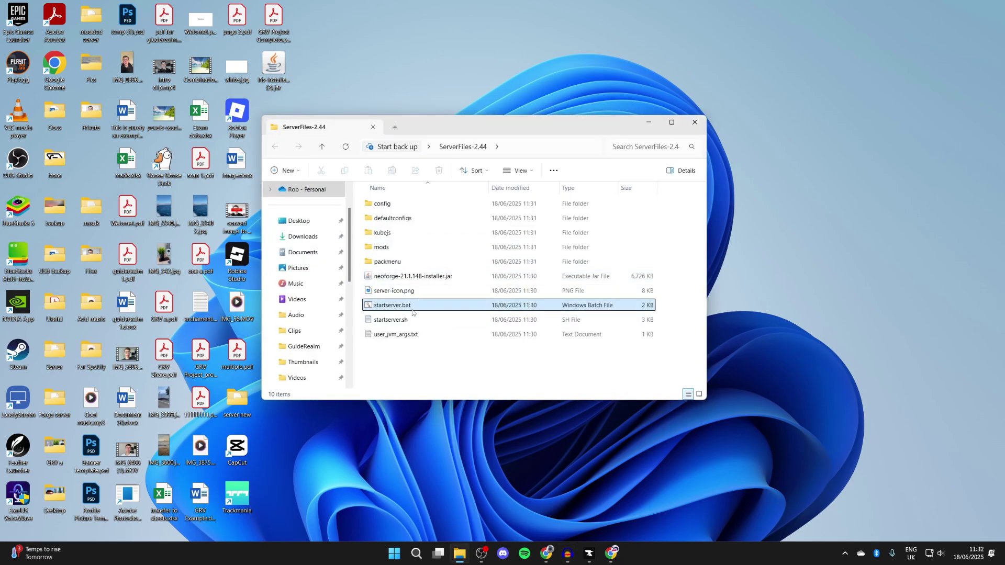
double_click(394, 307)
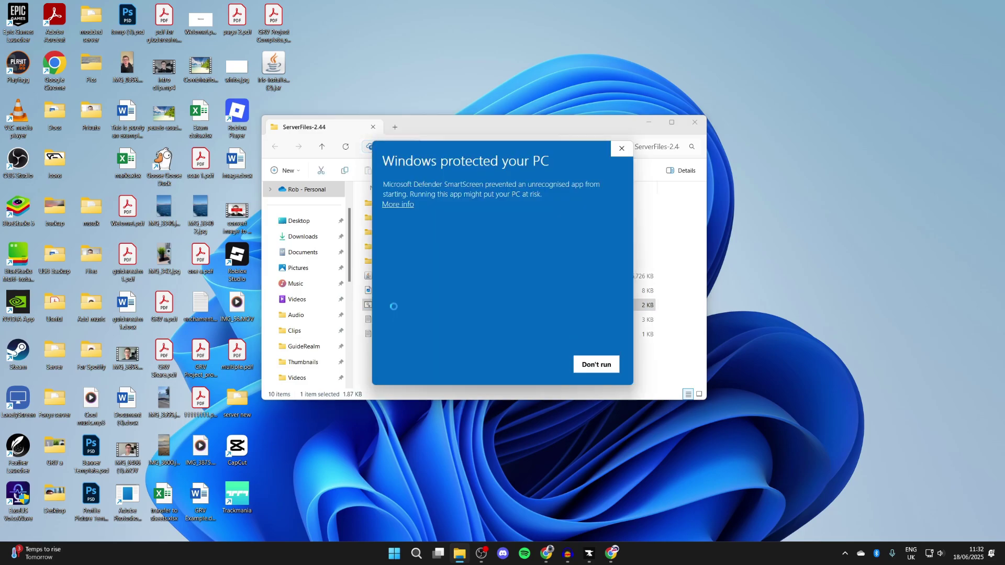
left_click(399, 206)
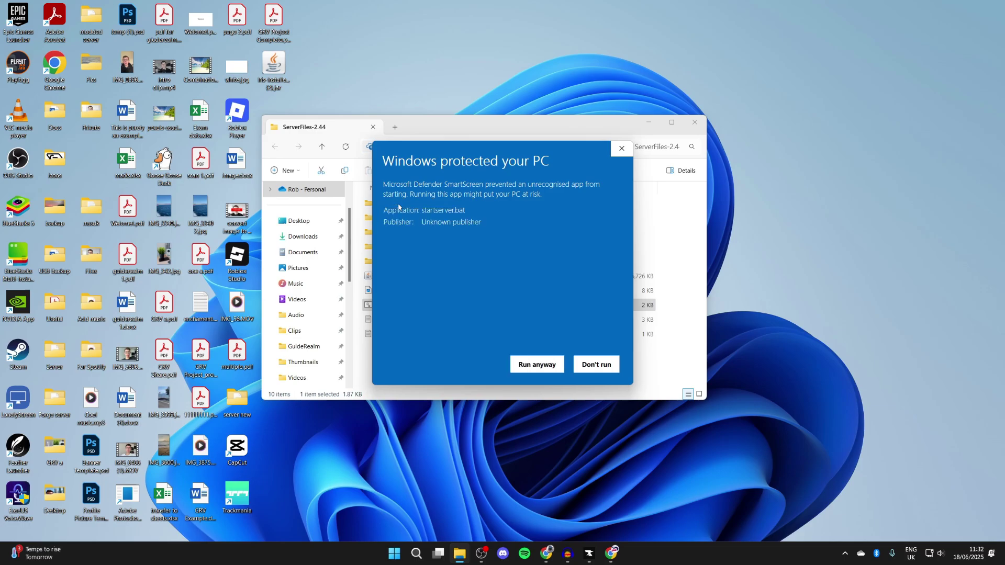
left_click(524, 364)
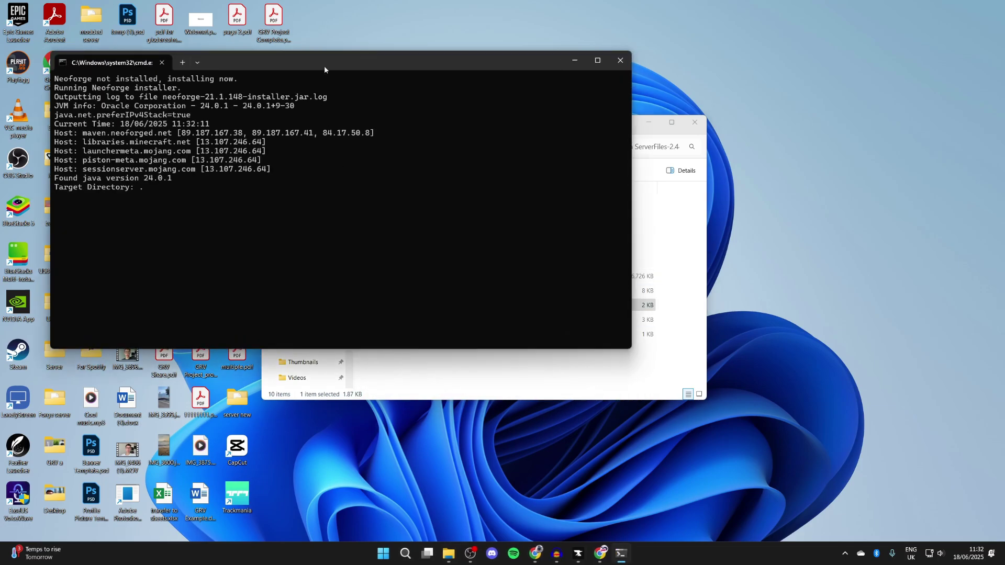
left_click_drag(416, 92, 471, 118)
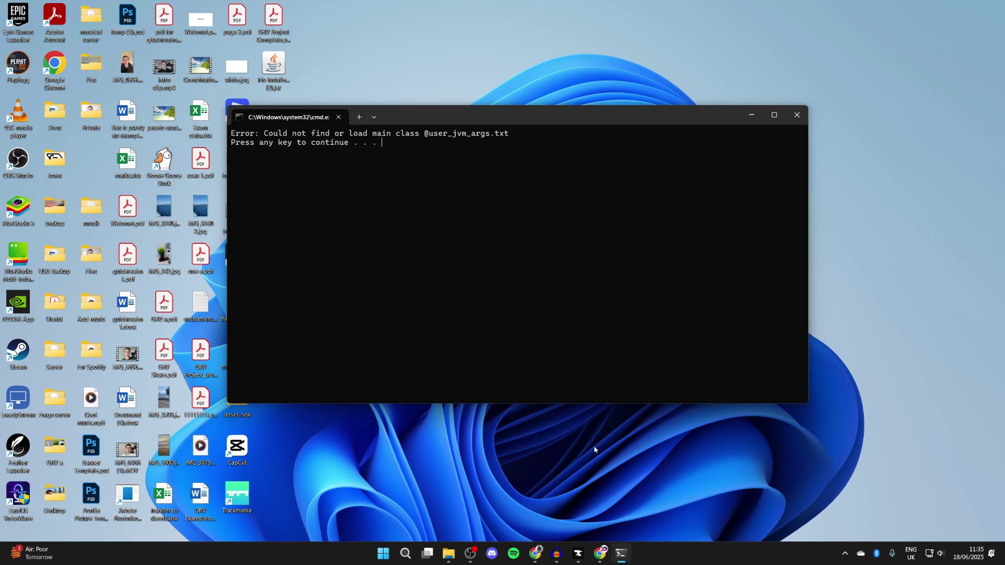
- Switch to Chrome, search Google for java and open the Developer Downloads page from the official Java site
left_click(603, 551)
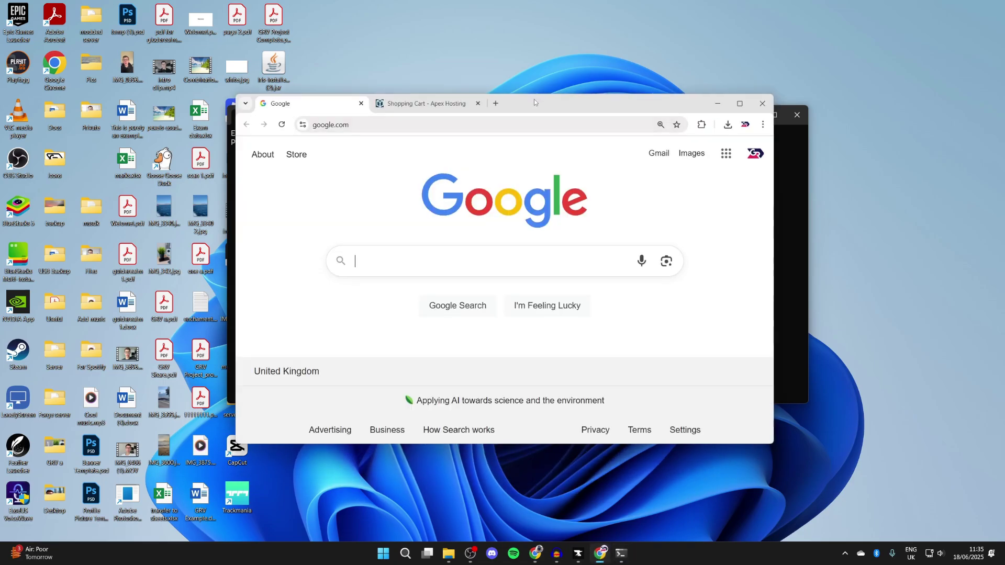
double_click(536, 97)
left_click(410, 269)
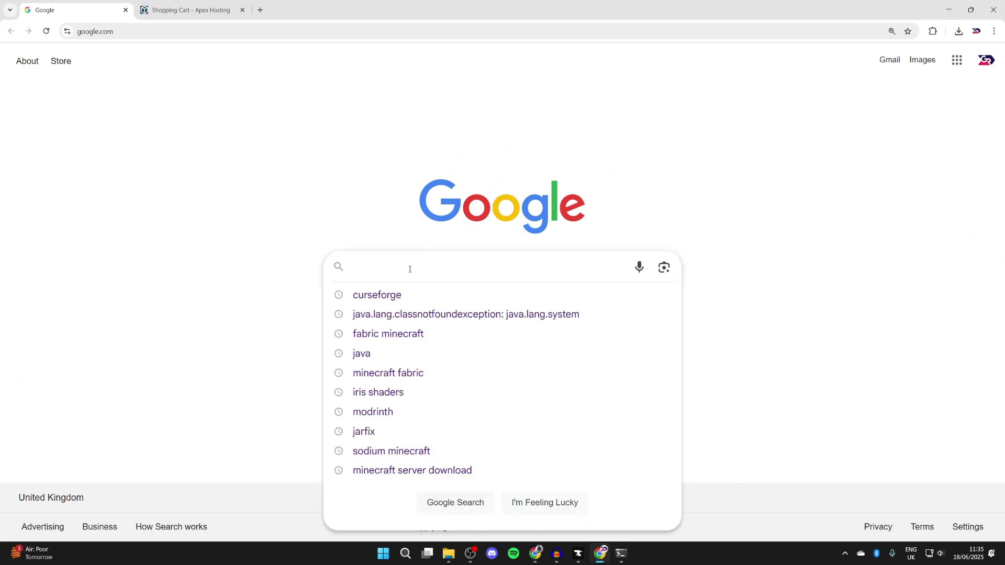
type("java")
key("Return")
left_click(169, 178)
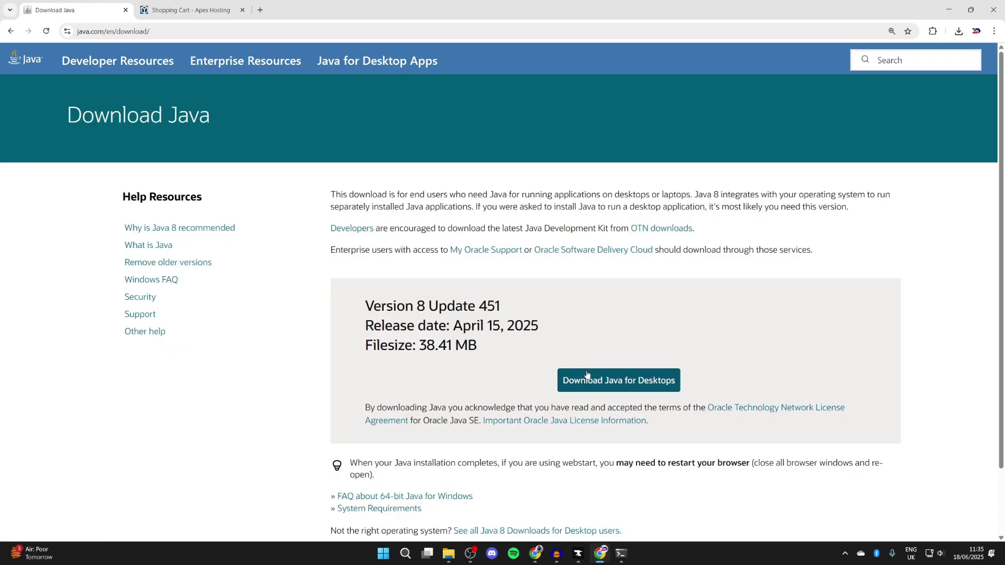
left_click(10, 30)
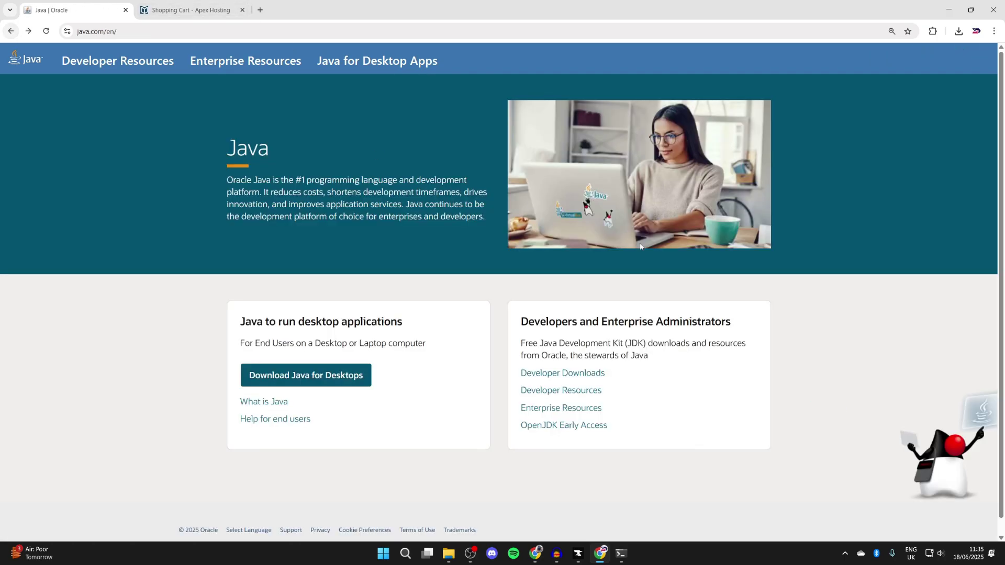
left_click(559, 378)
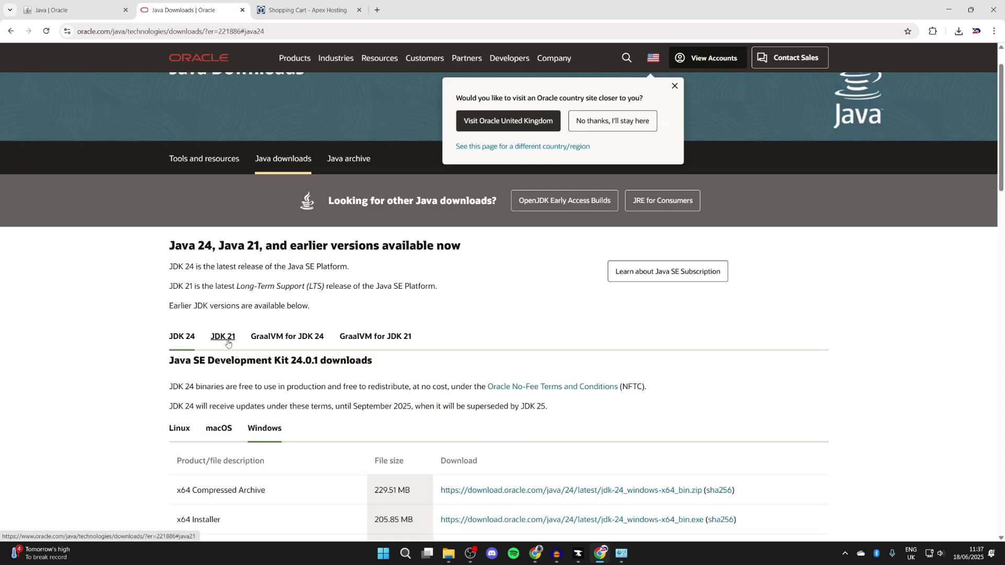
- Download the JDK 21 x64 Installer for Windows
left_click(228, 344)
left_click(259, 349)
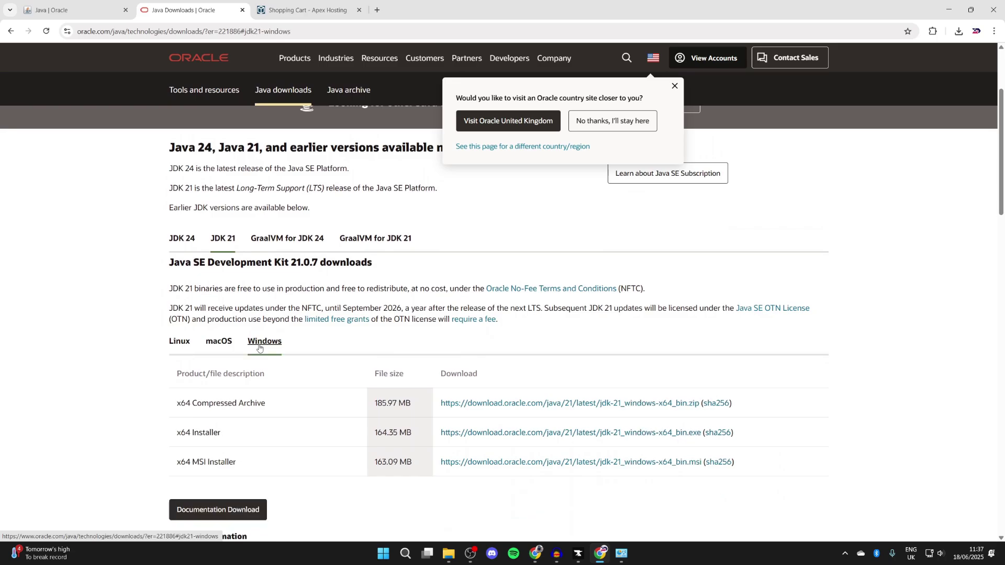
scroll(259, 348, "down", 1)
left_click(454, 386)
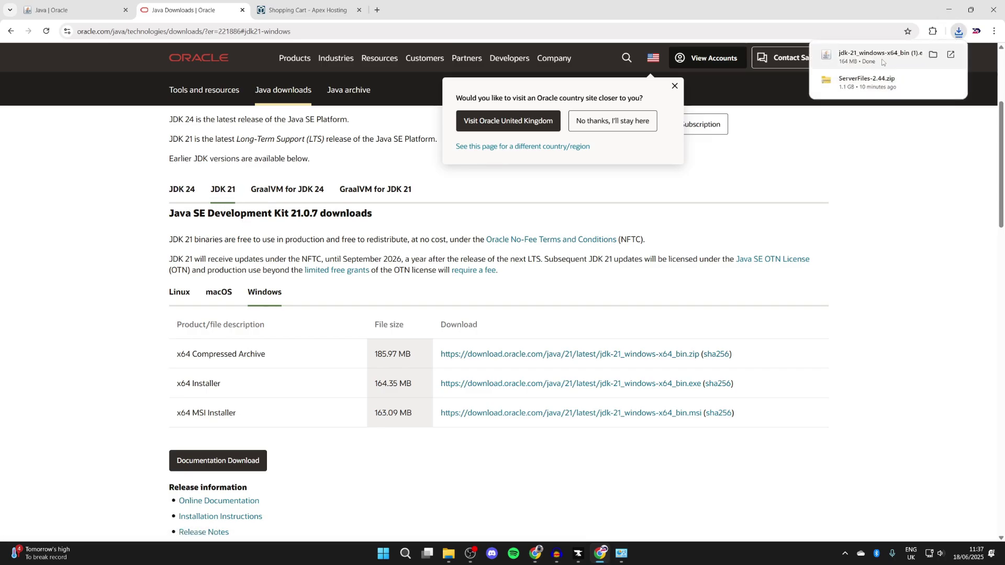
- Install Java SE Development Kit 21.0.7 to C:\Program Files\Java\jdk-21\ and close the installer
left_click(884, 57)
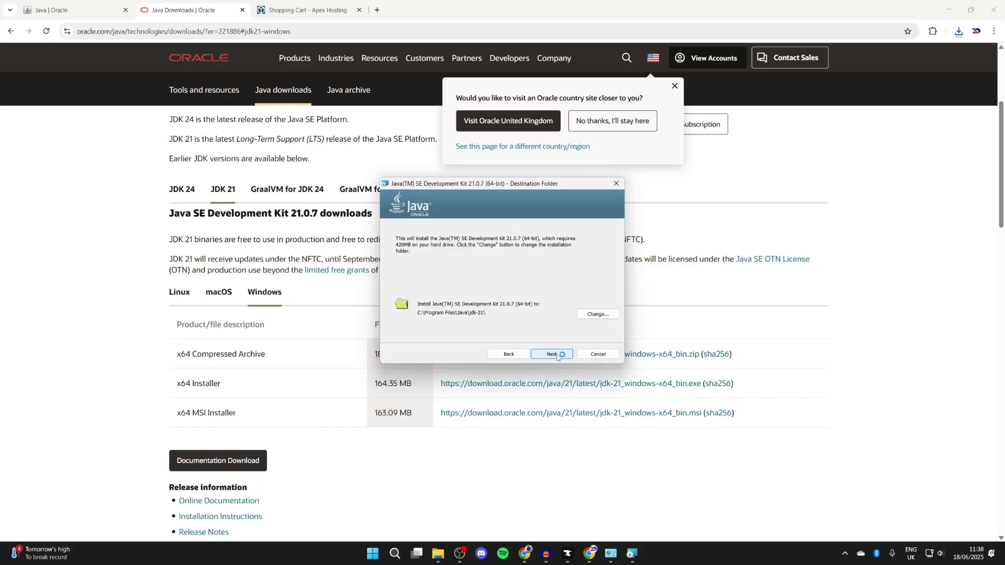
left_click(552, 354)
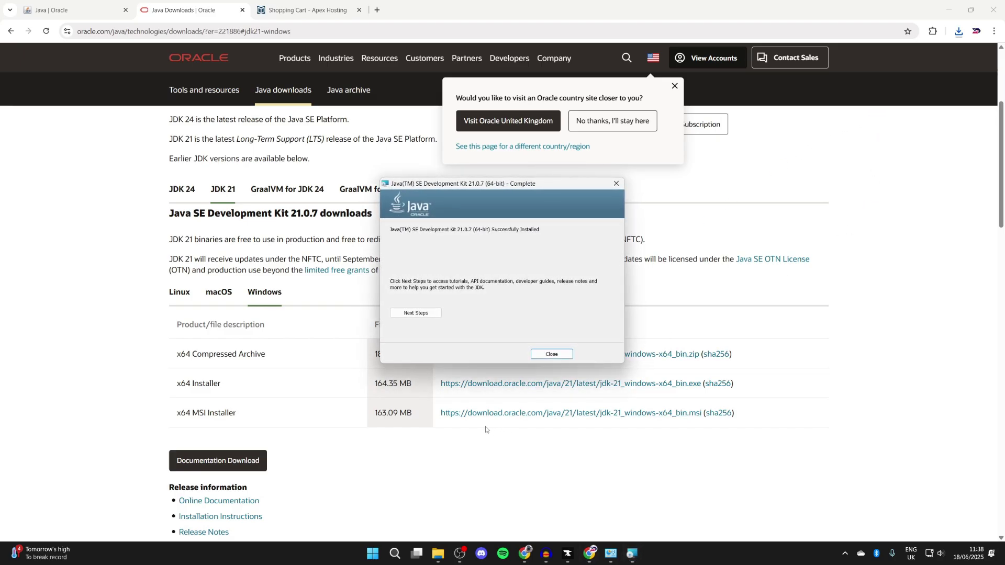
left_click(552, 355)
- Return to the ServerFiles-2.44 folder, run run.bat to generate the server files and close its console window
left_click(949, 10)
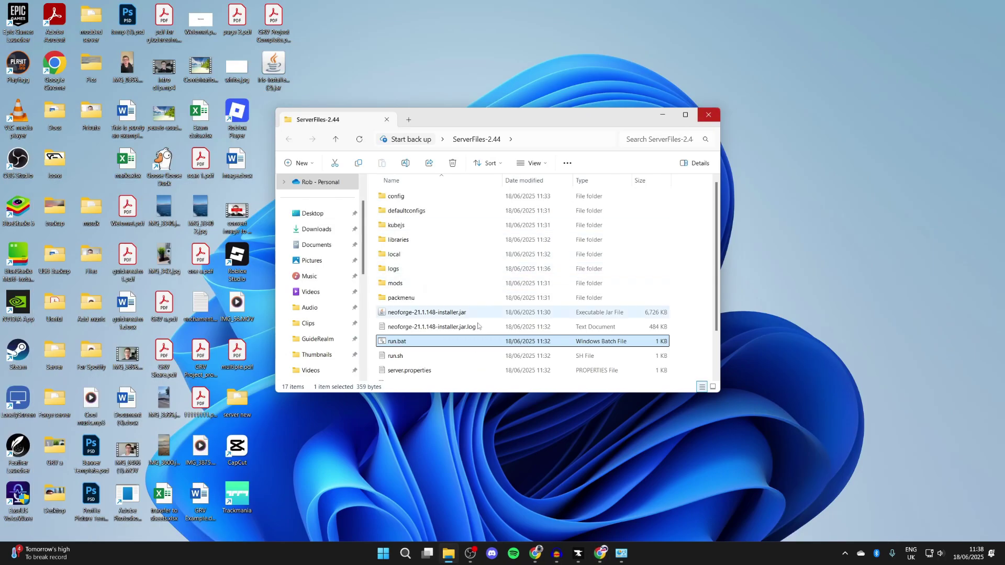
double_click(478, 341)
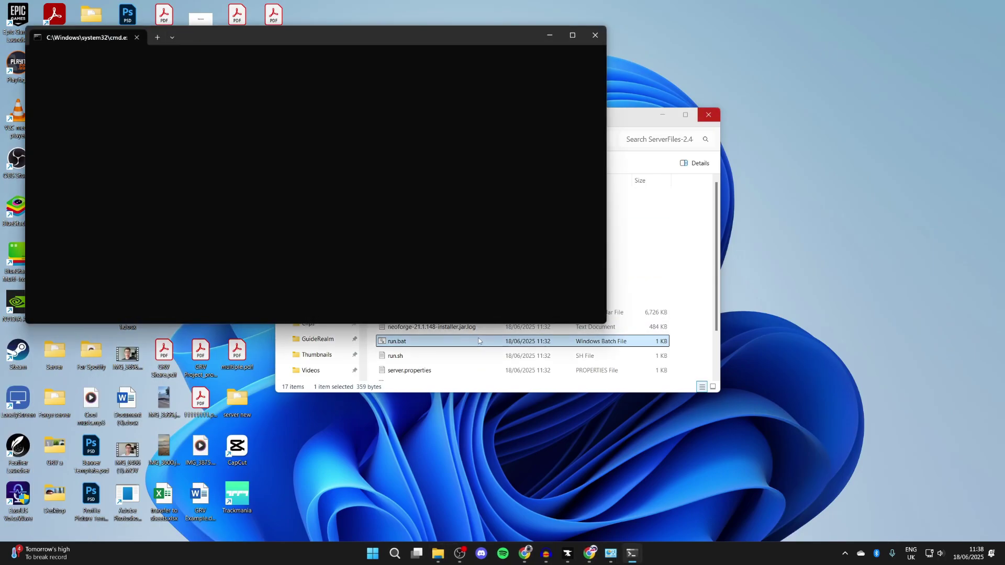
left_click(593, 37)
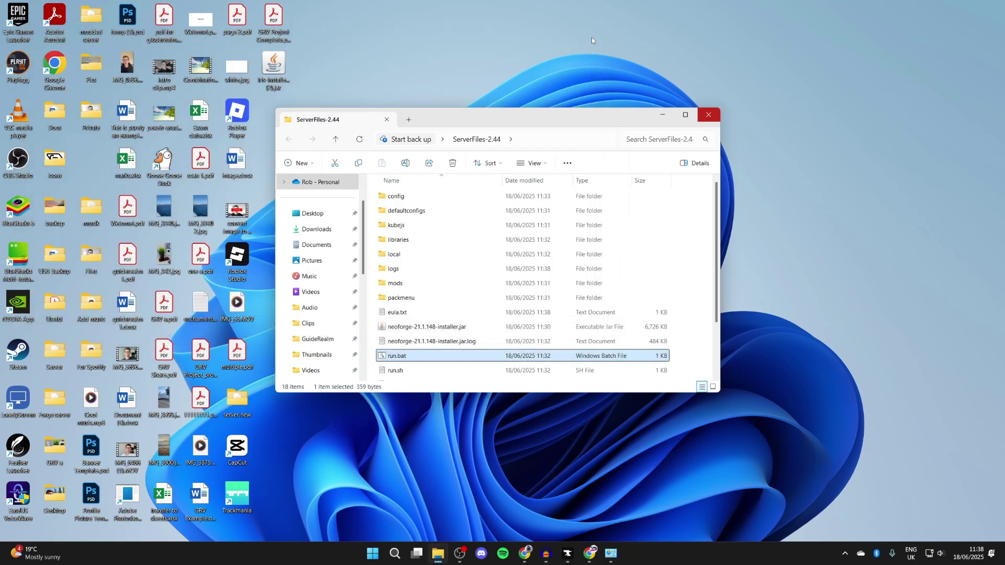
- Set eula to true in eula.txt, save and close the file, and start the server with run.bat
double_click(398, 313)
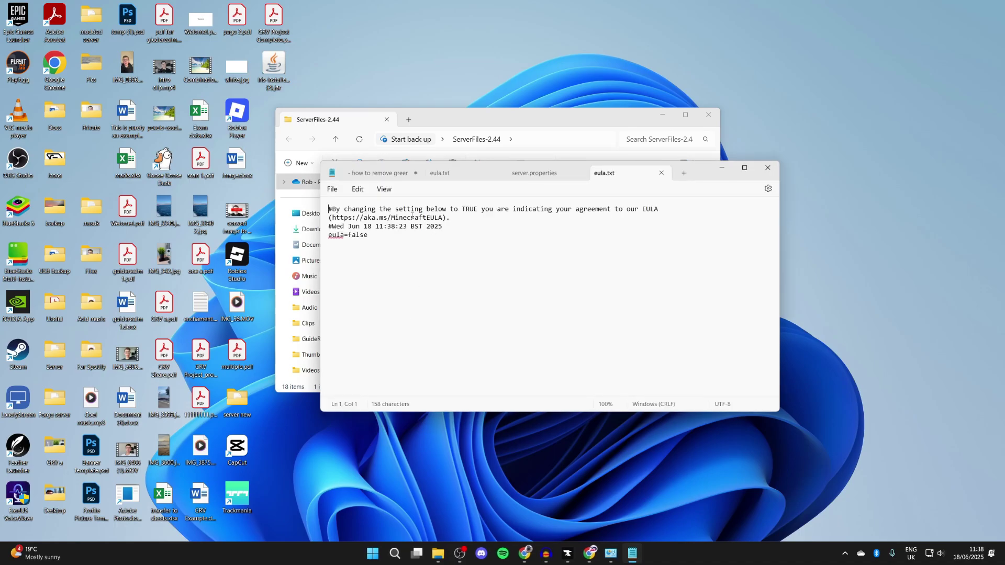
left_click_drag(332, 218, 399, 221)
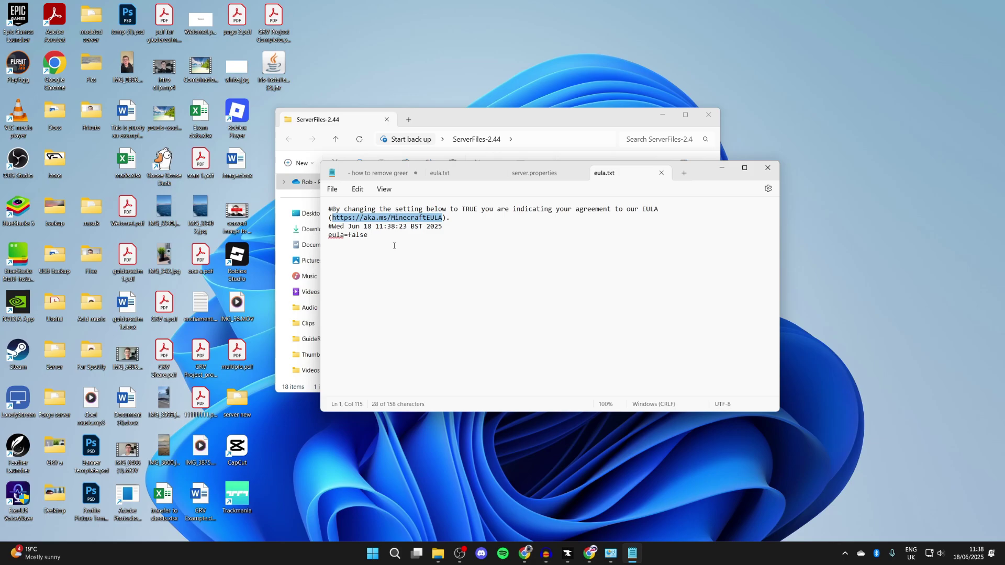
left_click(373, 236)
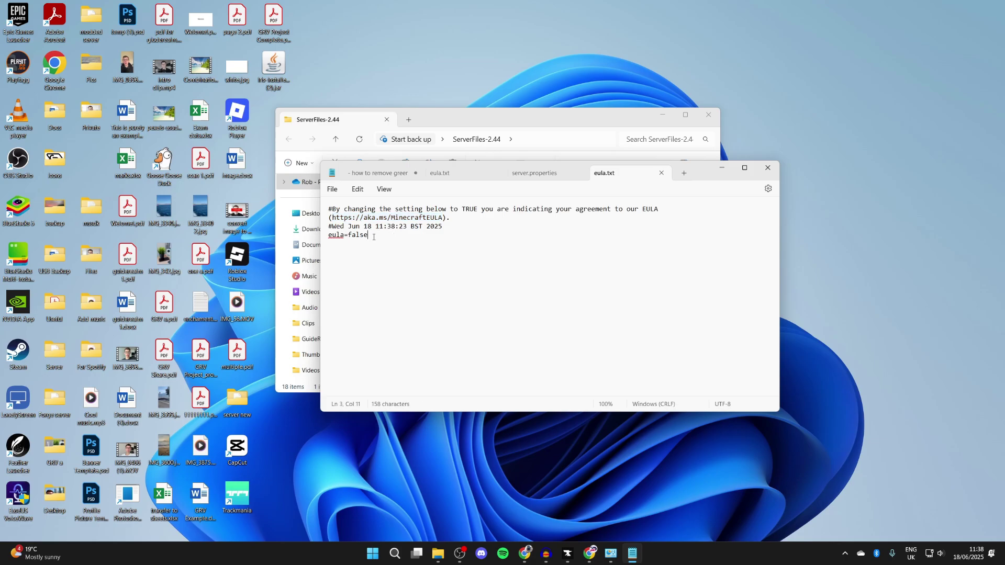
left_click(338, 192)
left_click(357, 254)
left_click(774, 169)
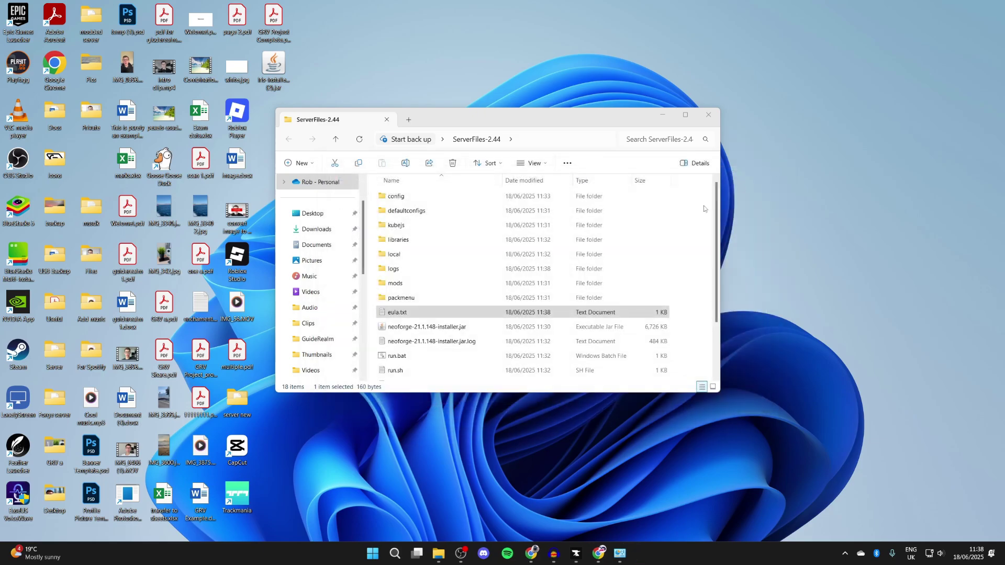
double_click(407, 356)
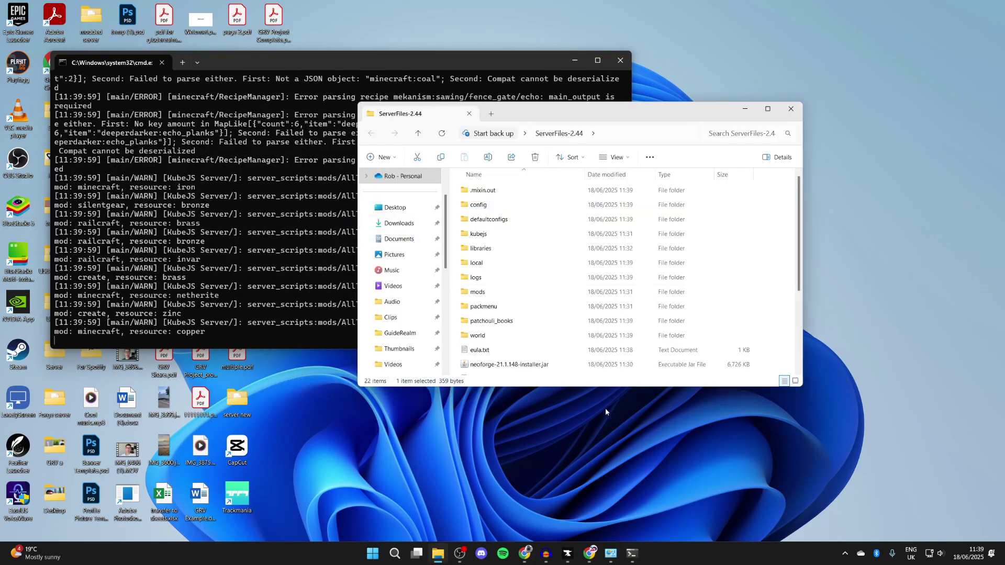
- Switch to CurseForge, open the installed All the Mods 10 - ATM10 modpack and launch the game
left_click(568, 554)
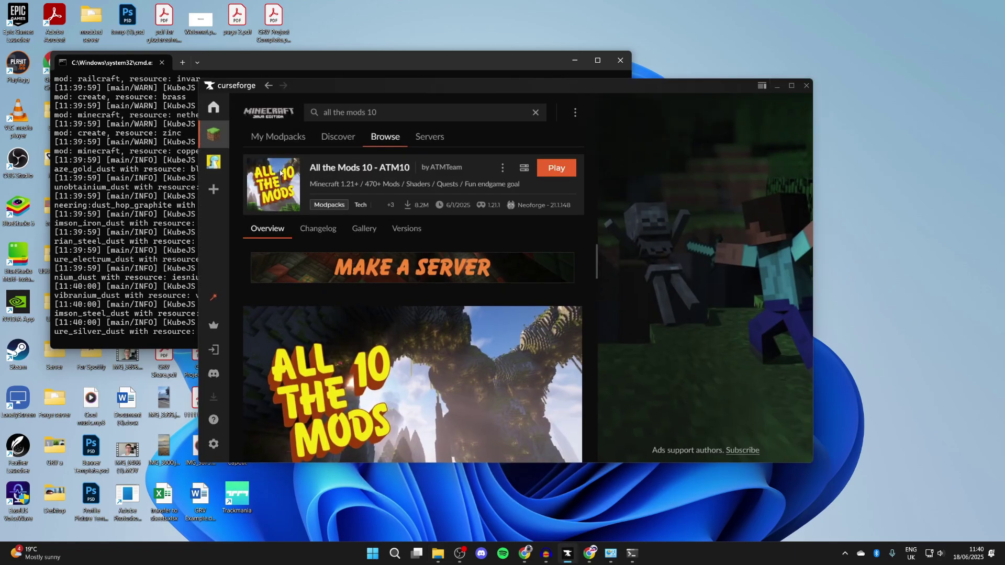
left_click(213, 134)
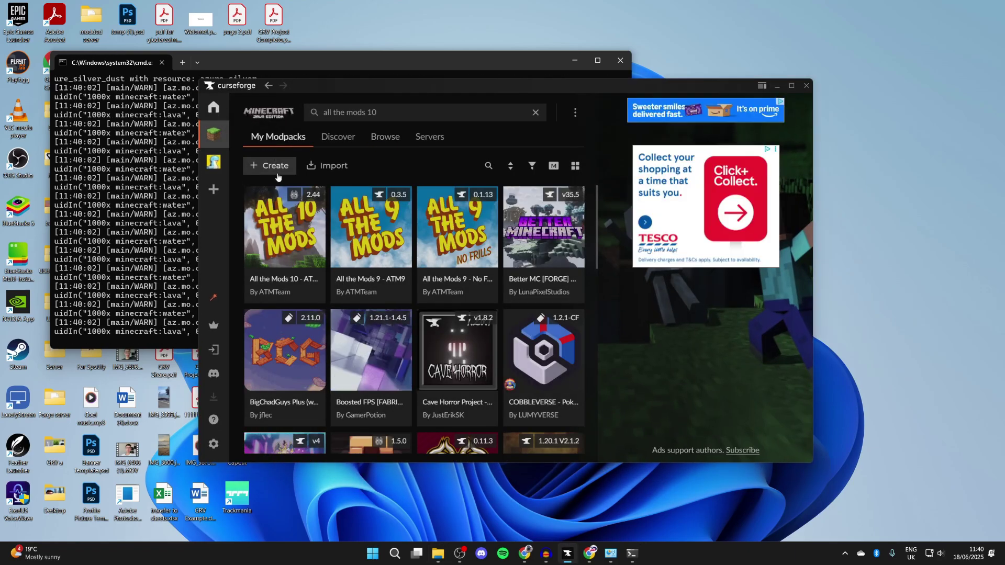
mouse_move(286, 226)
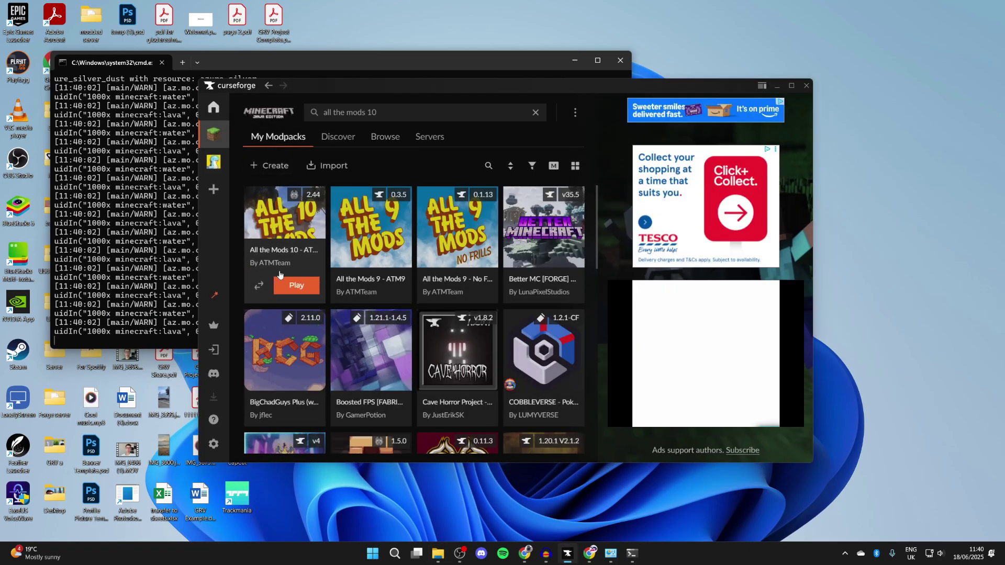
left_click(285, 226)
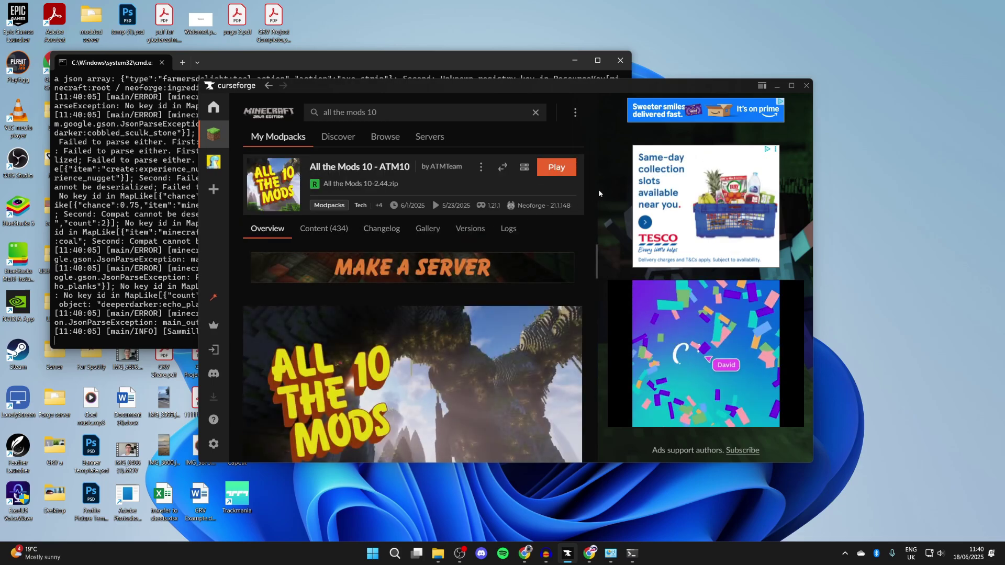
left_click(558, 172)
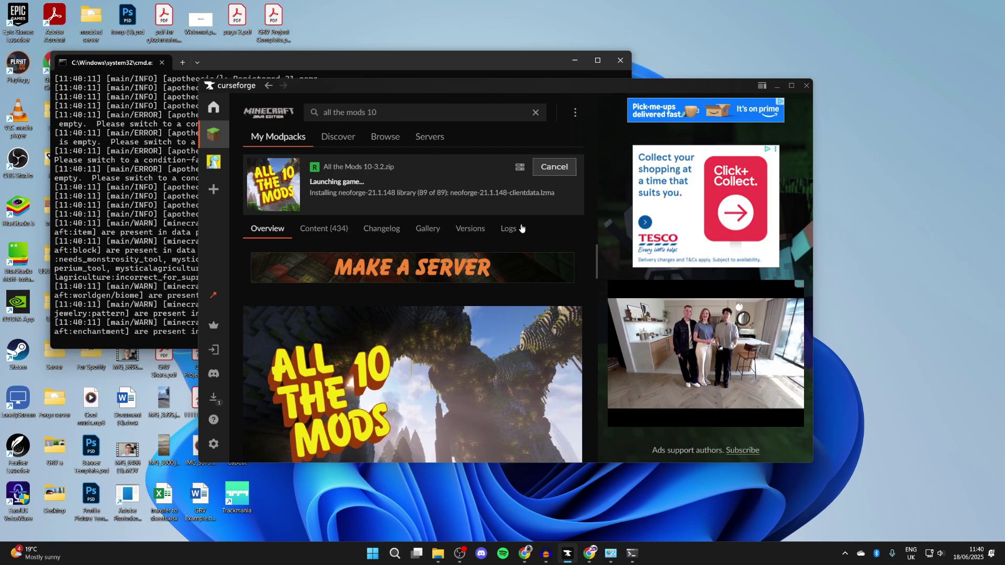
left_click_drag(519, 155, 482, 151)
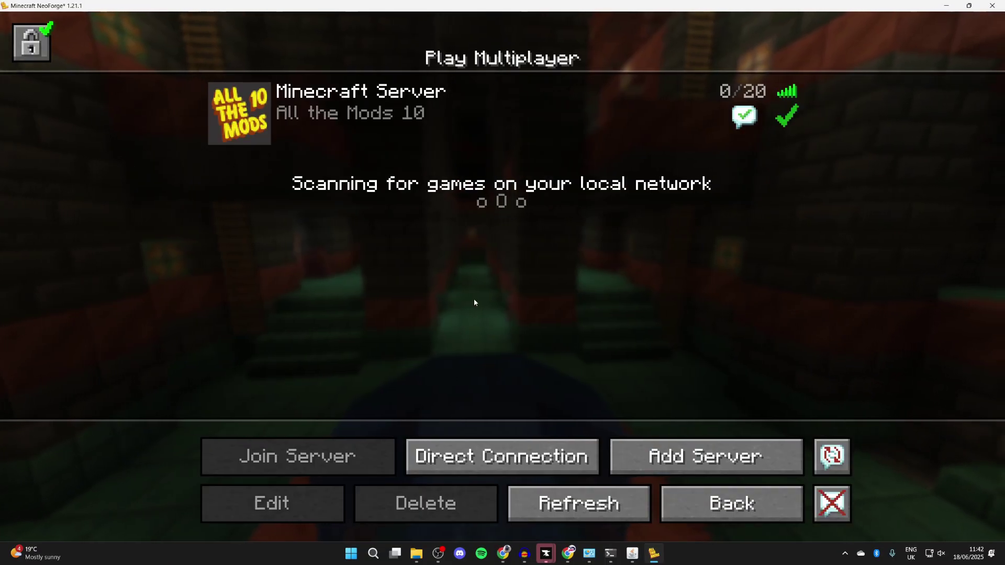
- Add a multiplayer server with the address localhost, keeping the name Minecraft Server, and join it
left_click(681, 454)
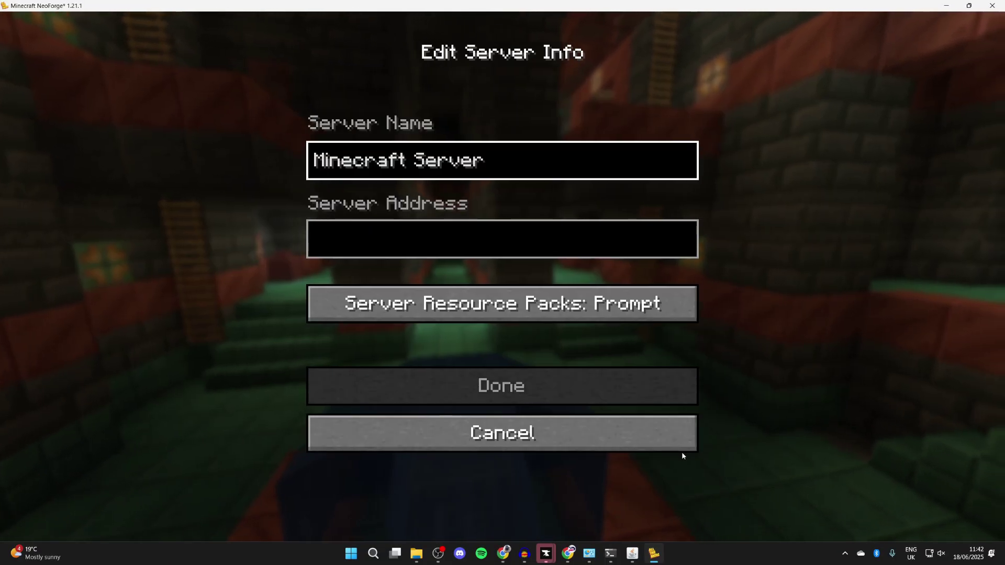
left_click(507, 238)
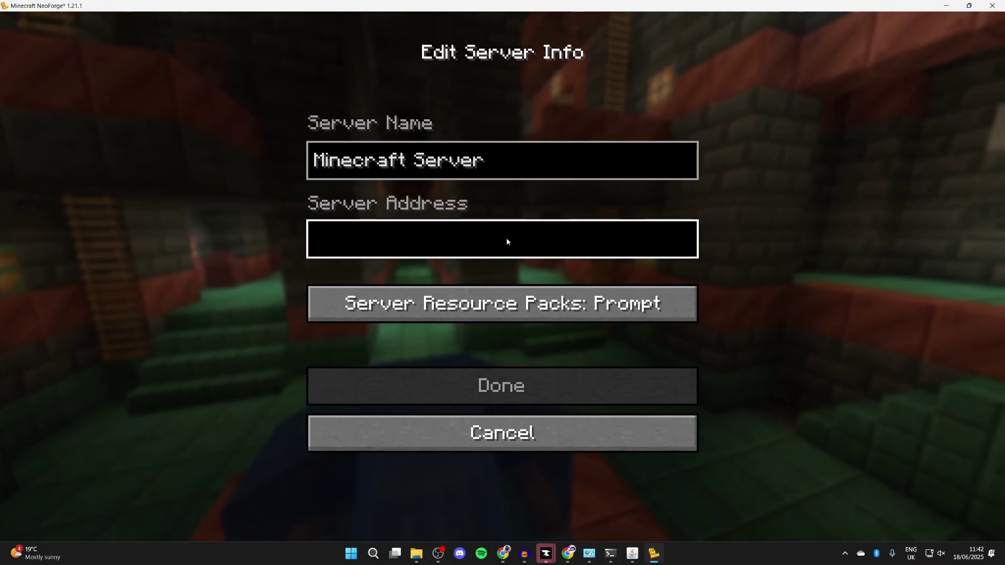
type("local")
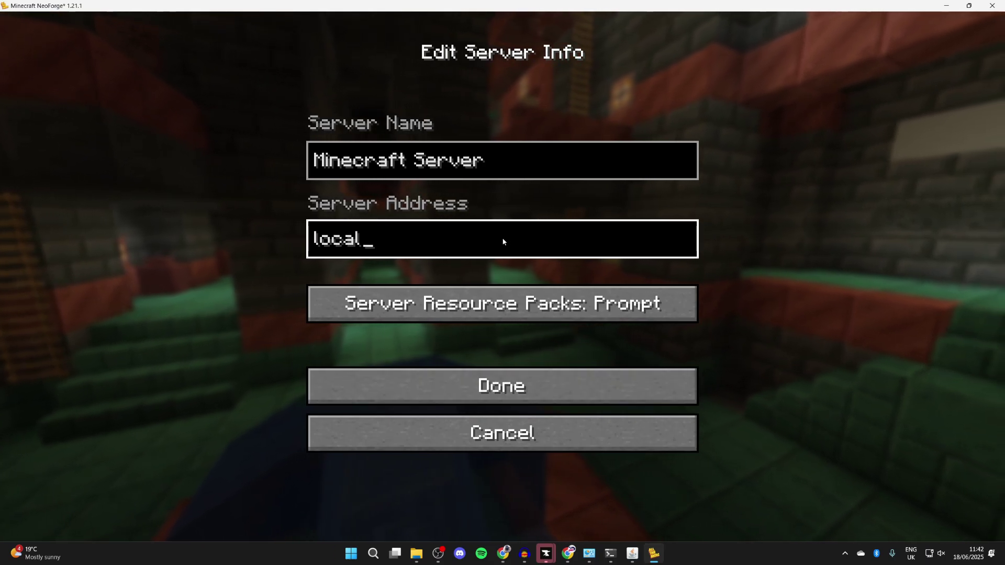
type("host")
left_click(488, 370)
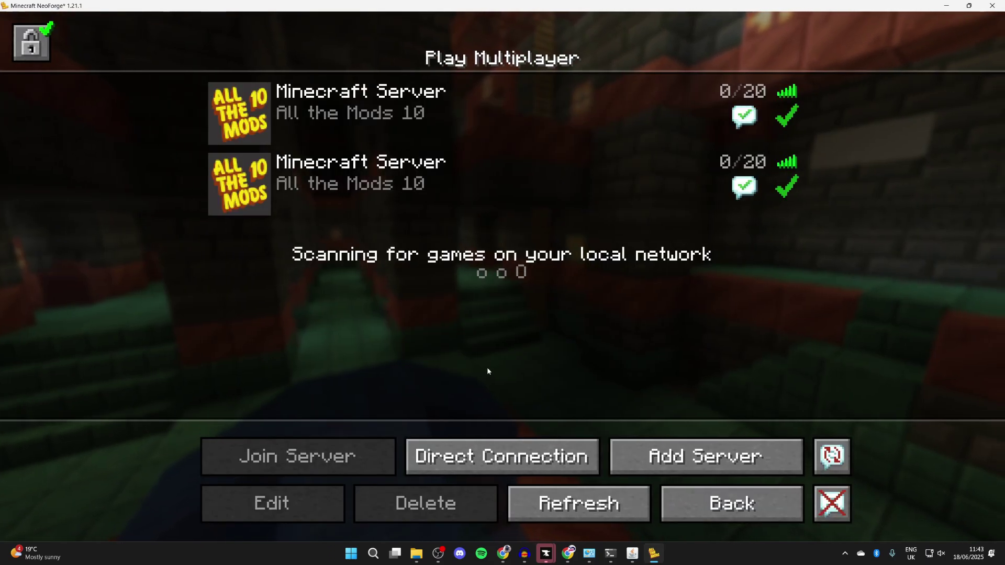
left_click(541, 201)
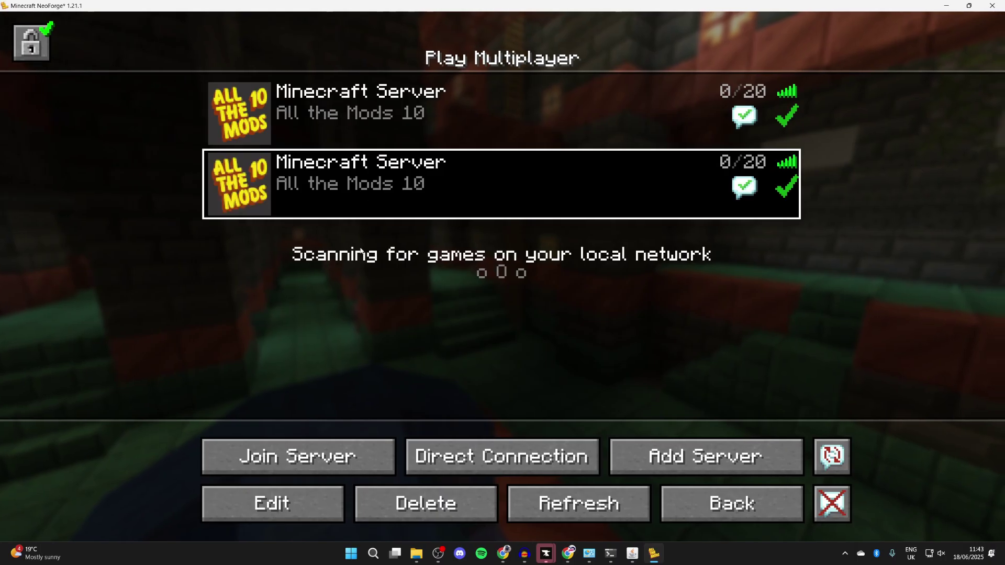
left_click(358, 442)
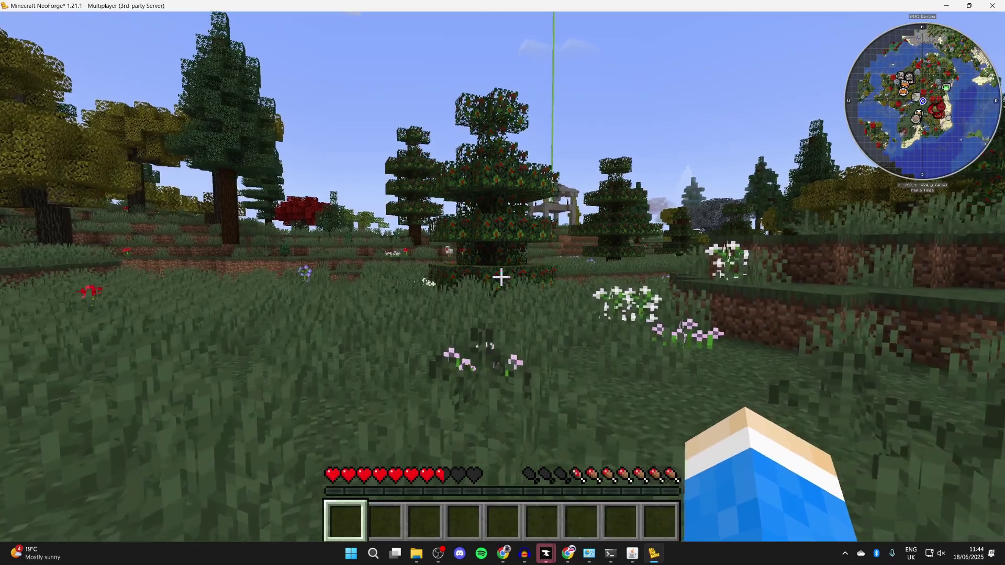
- Walk through the joined server's world to look over the grassland, beach and forest around the spawn area
key("w")
key("w")
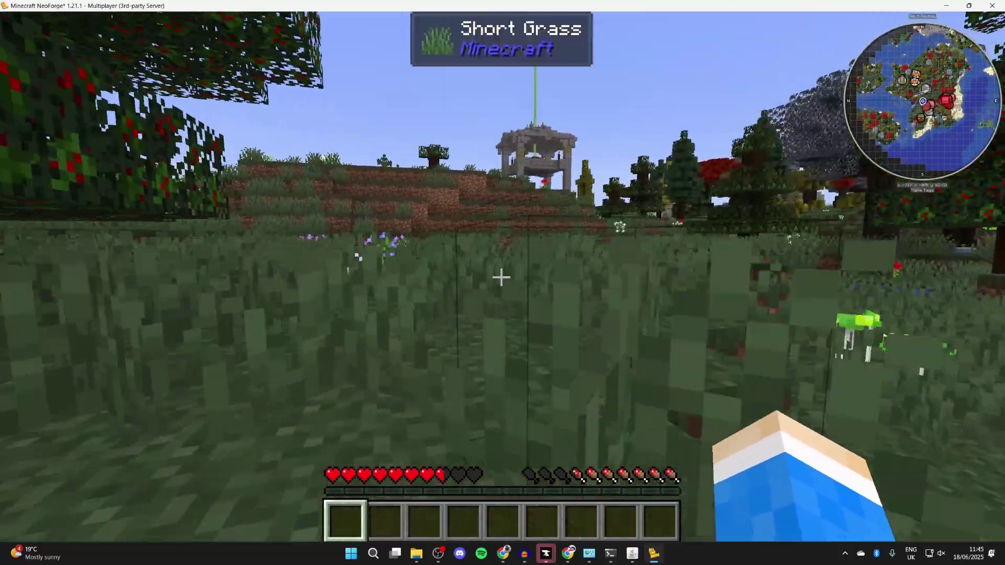
key("w")
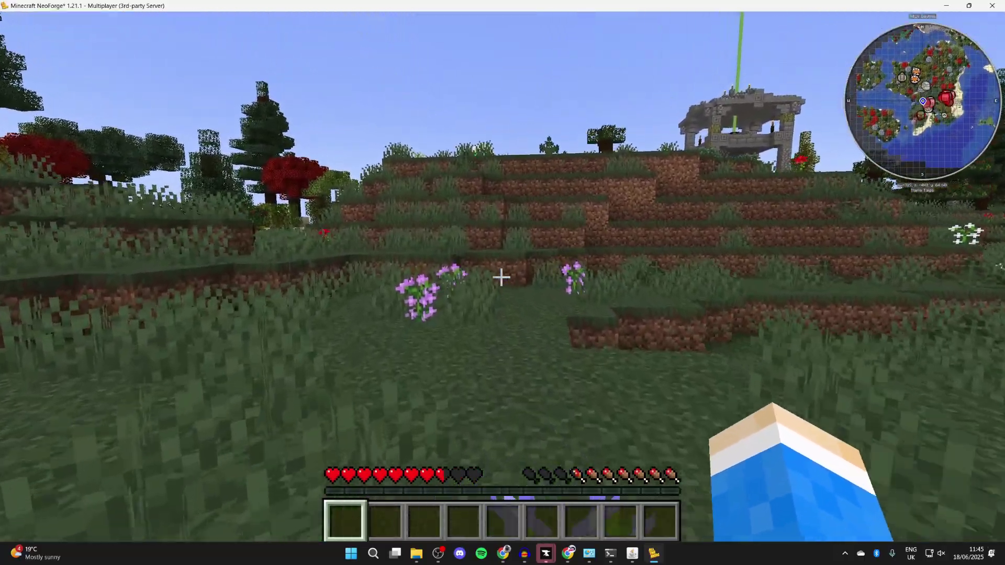
key("w")
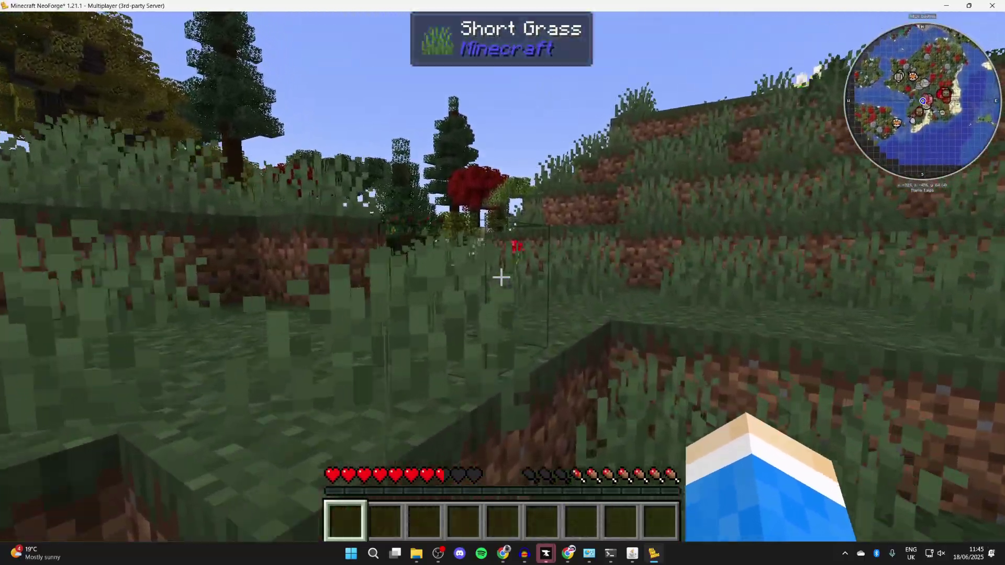
key("w")
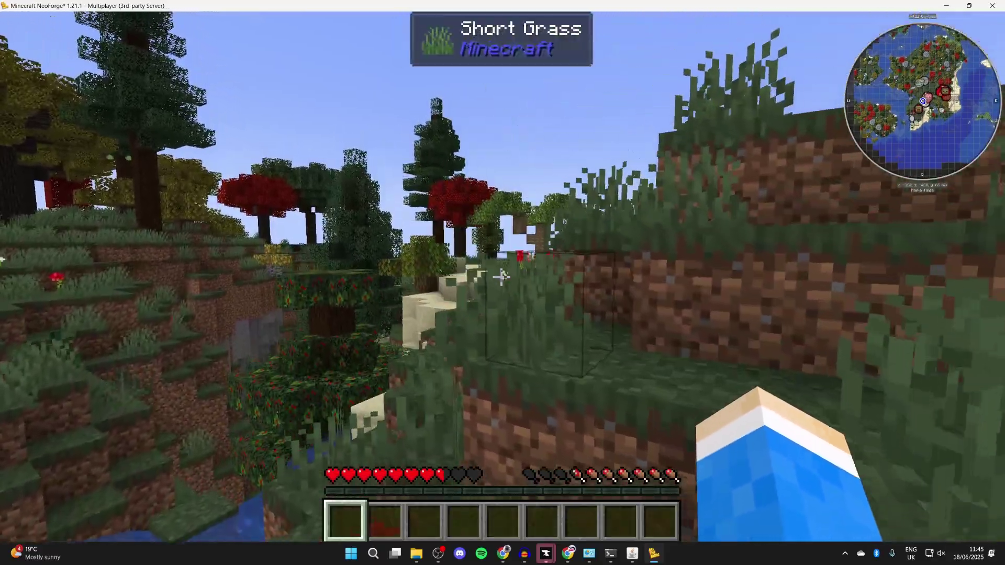
key("w")
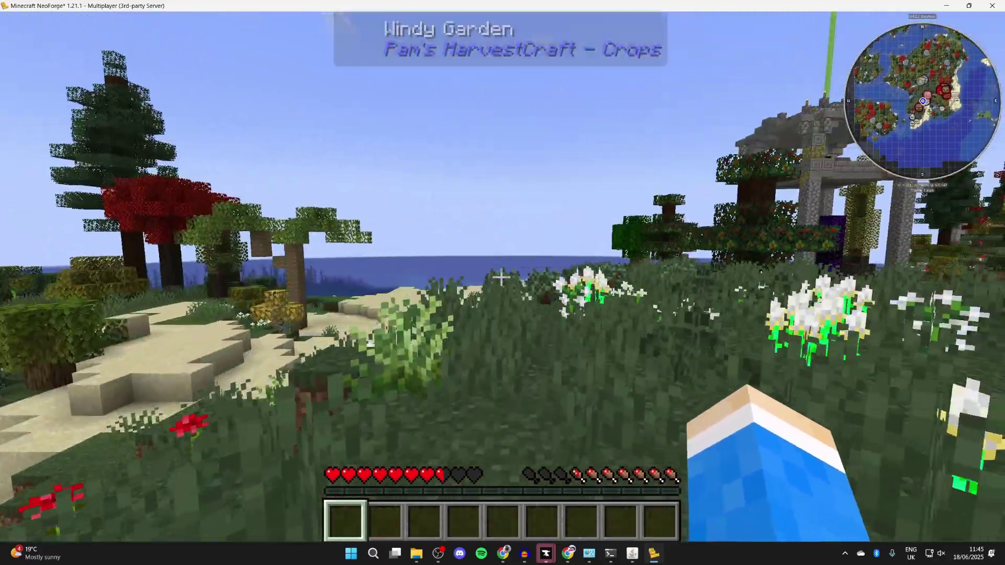
key("w")
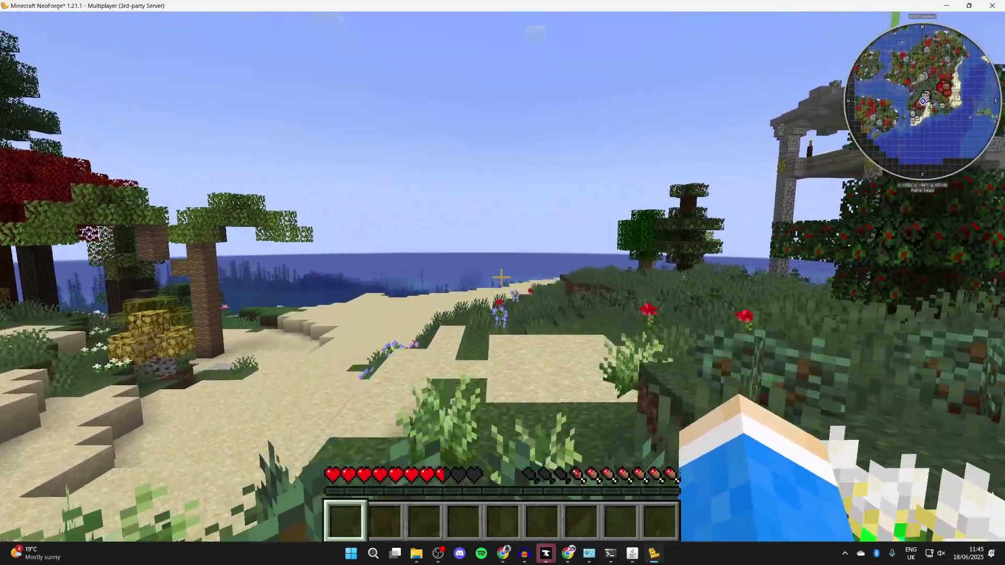
key("w")
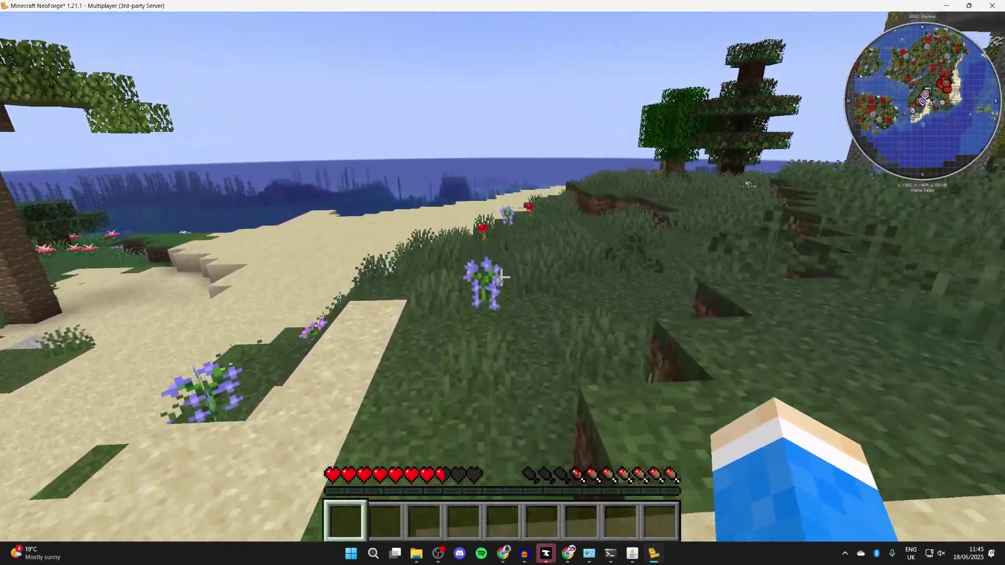
key("w")
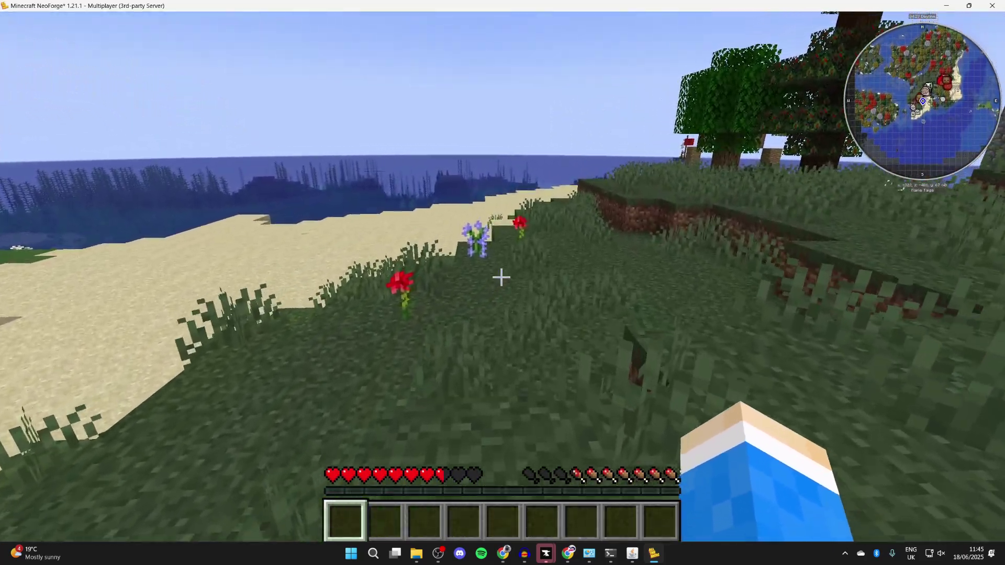
key("w")
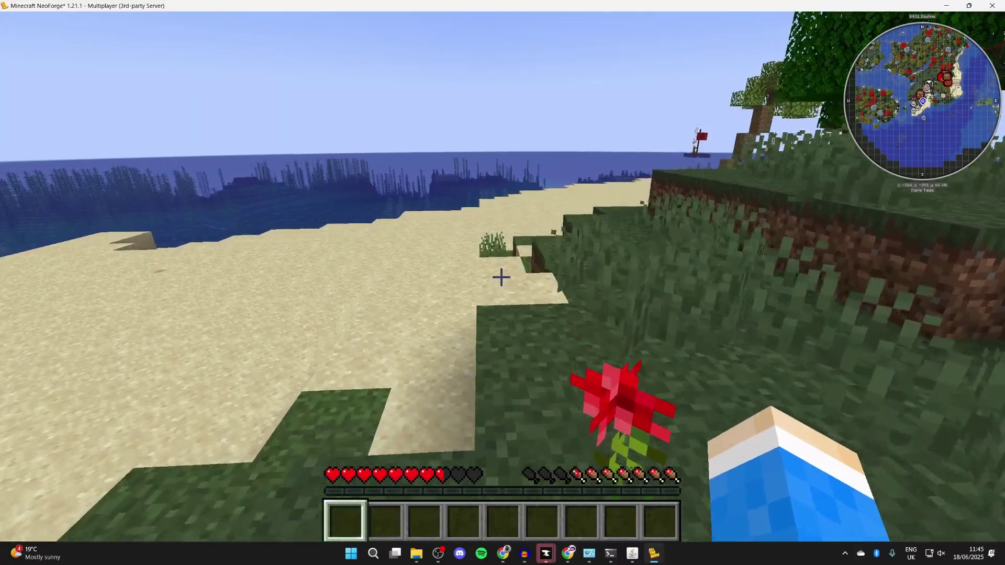
key("w")
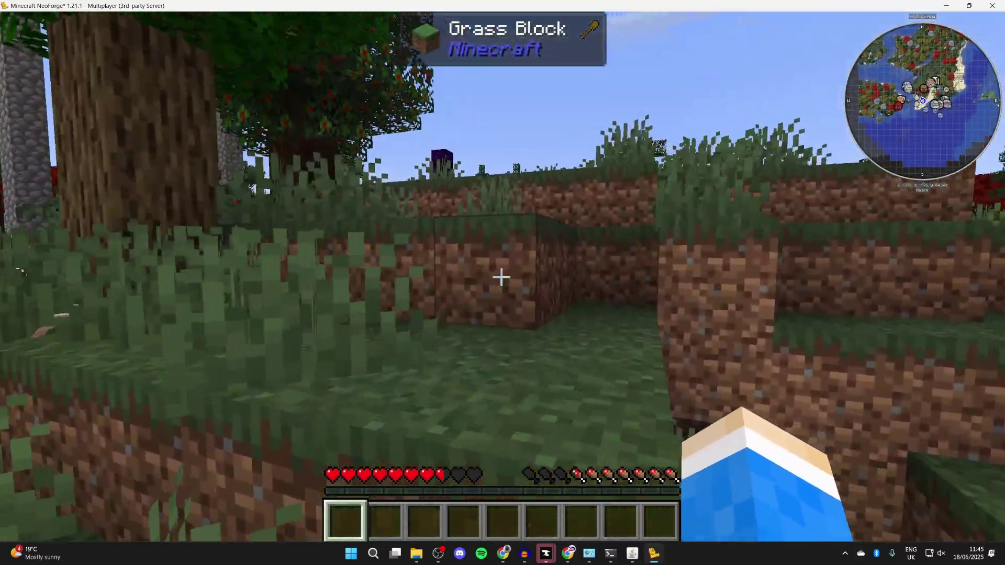
key("w")
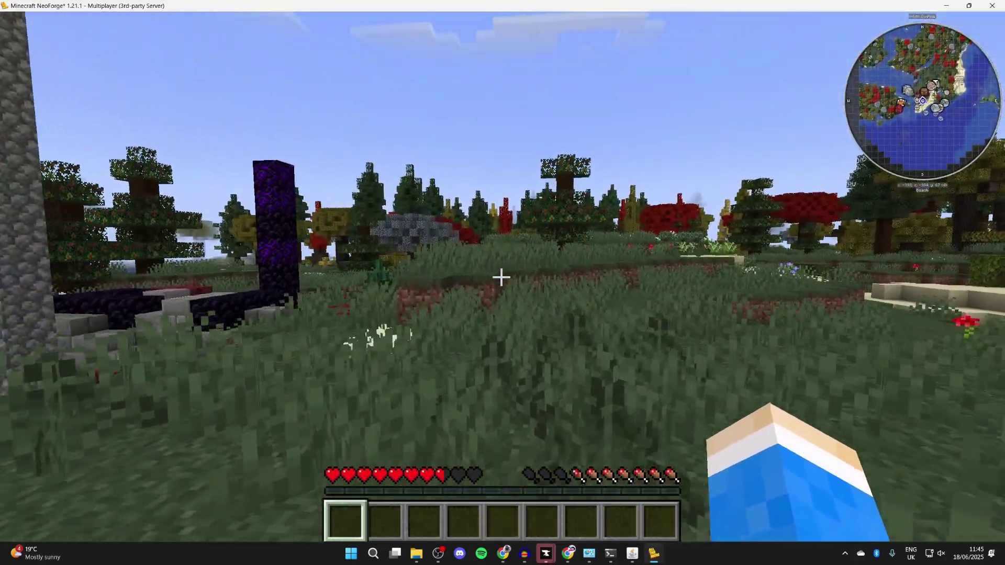
key("w")
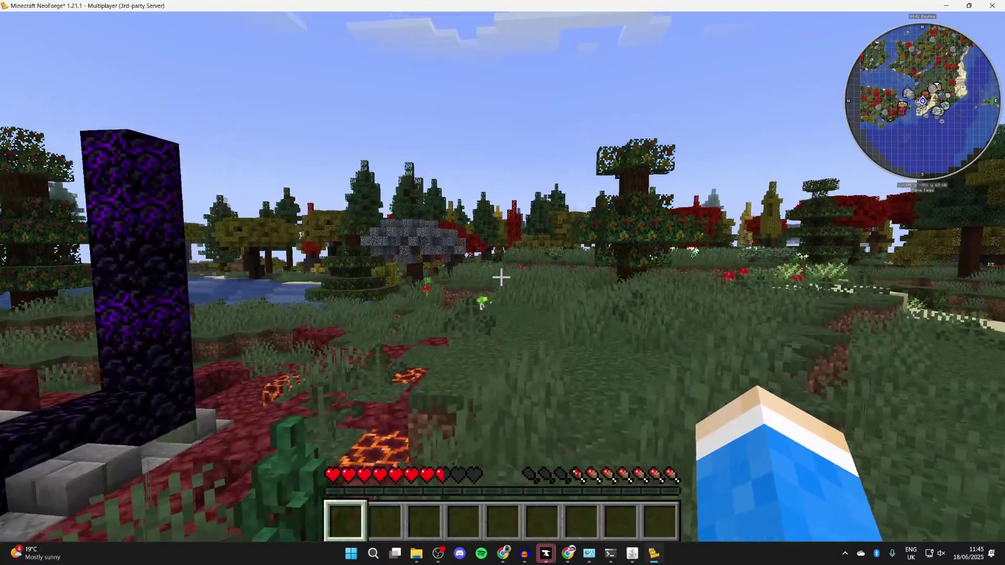
key("w")
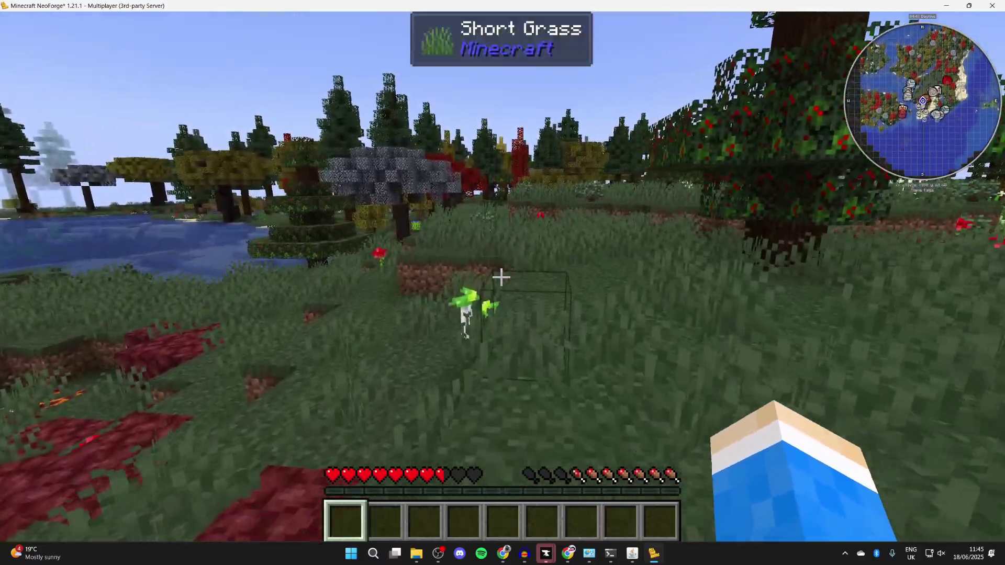
key("w")
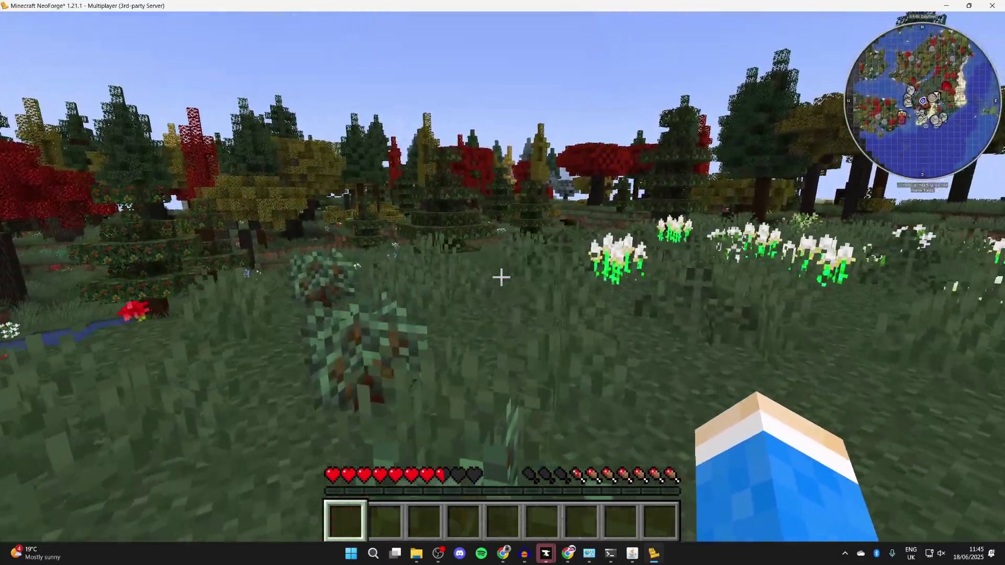
key("w")
key("w")
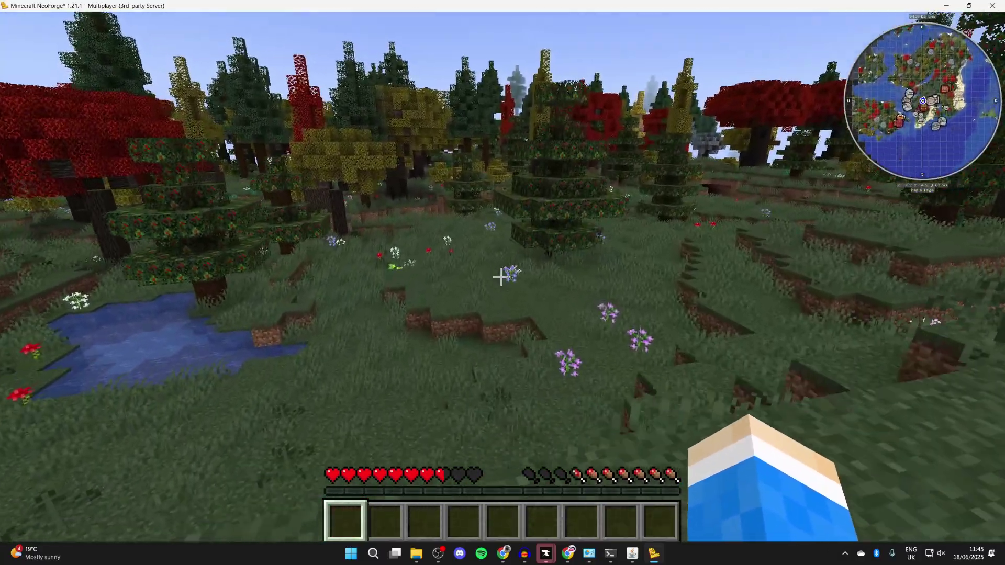